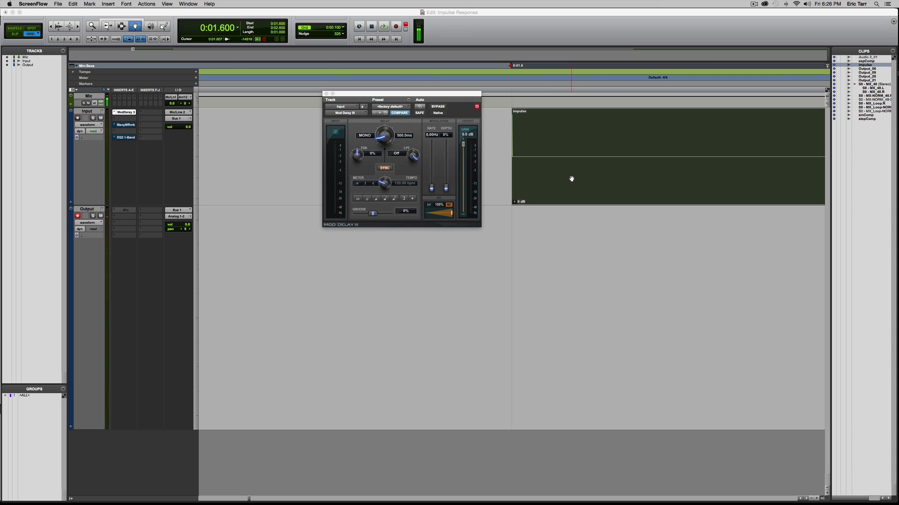
scroll(571, 178, "down", 5)
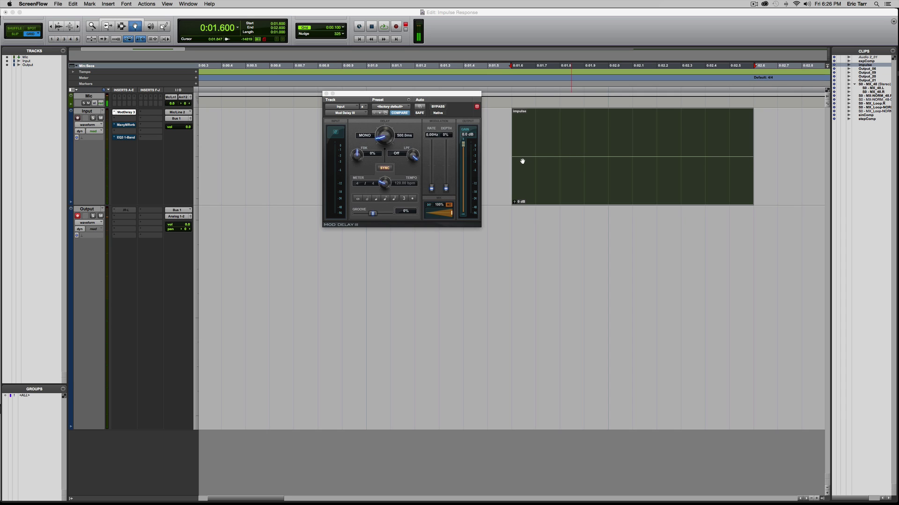
scroll(523, 161, "up", 5)
scroll(522, 161, "up", 2)
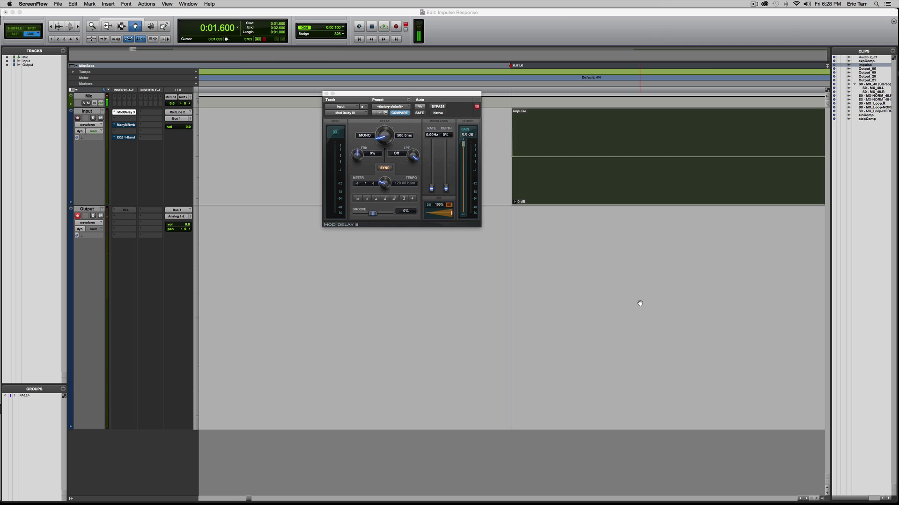
key("super+bracketleft")
key("super+bracketright")
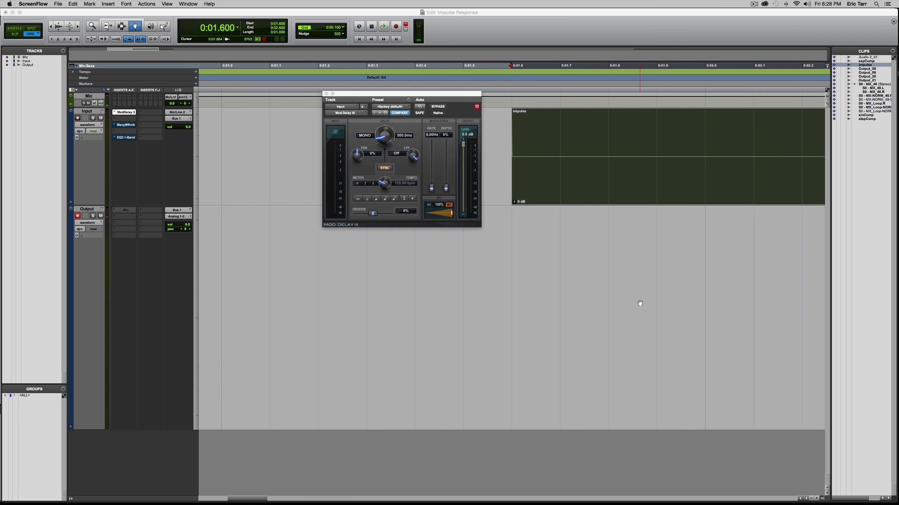
left_click(395, 28)
left_click(394, 28)
left_click(383, 27)
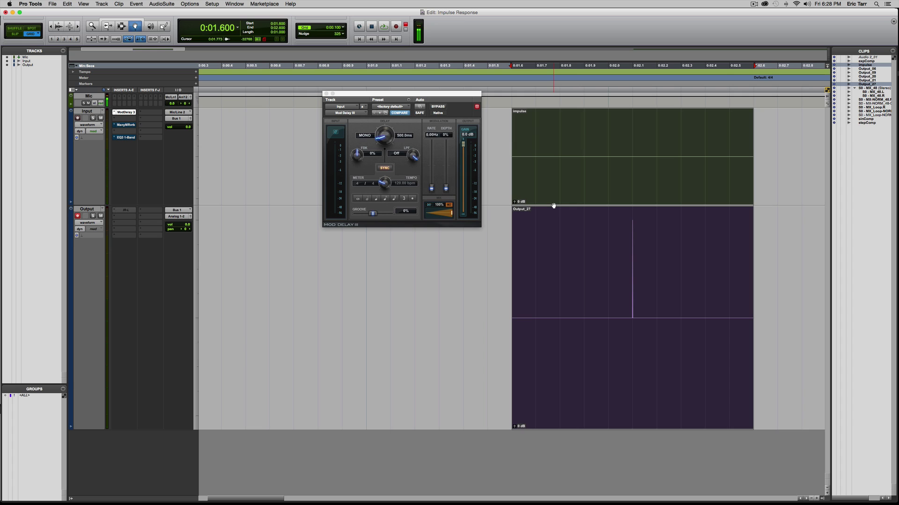
key("super+bracketright")
key("super+bracketright")
key("super+bracketright")
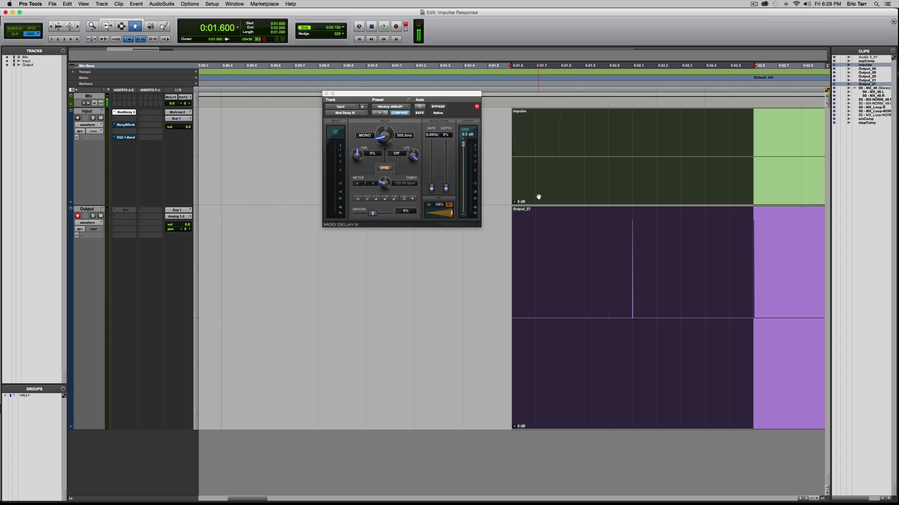
key("super+bracketleft")
key("super+bracketleft")
key("super+bracketleft")
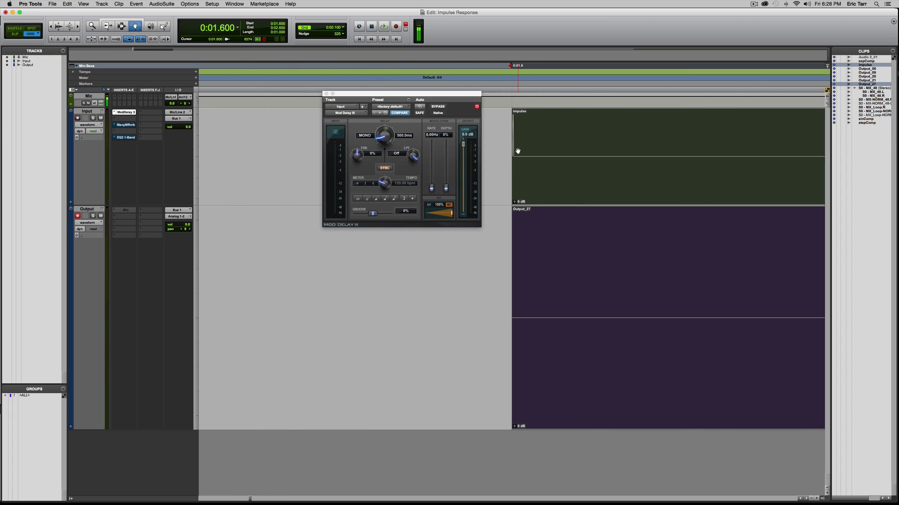
key("super+bracketleft")
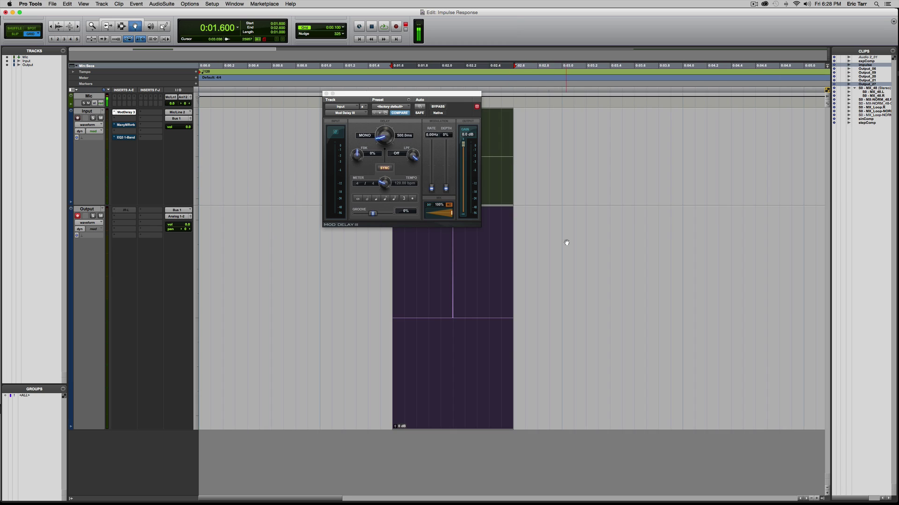
key("super+bracketright")
key("super+bracketright")
key("super+bracketright")
key("super+bracketleft")
key("super+bracketleft")
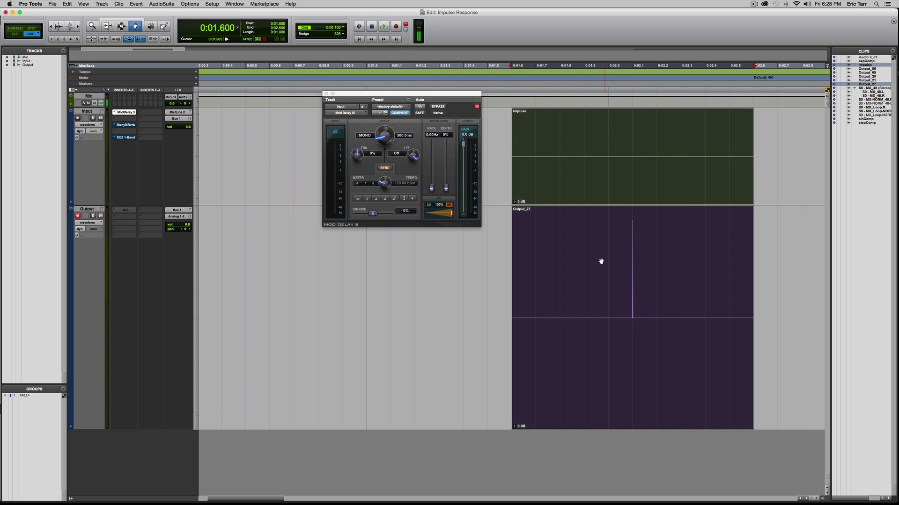
Delete the trial Output_27 recording and set Mod Delay III to 250 ms with 50% feedback
left_click(623, 305)
key("Delete")
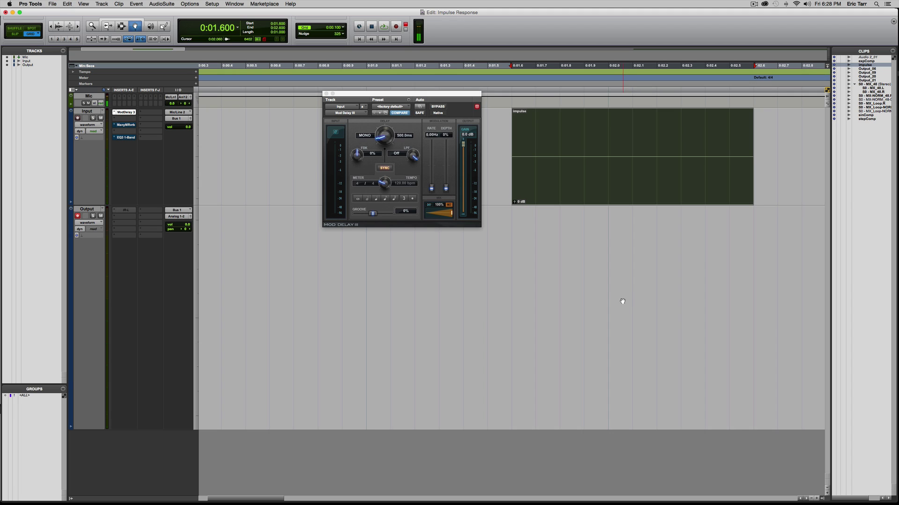
left_click(385, 140)
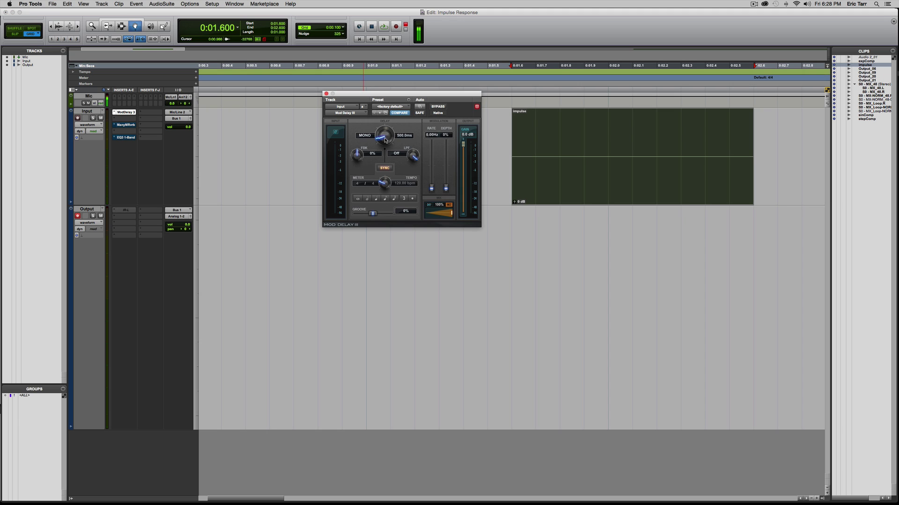
left_click(400, 137)
key("Return")
left_click_drag(358, 155, 359, 147)
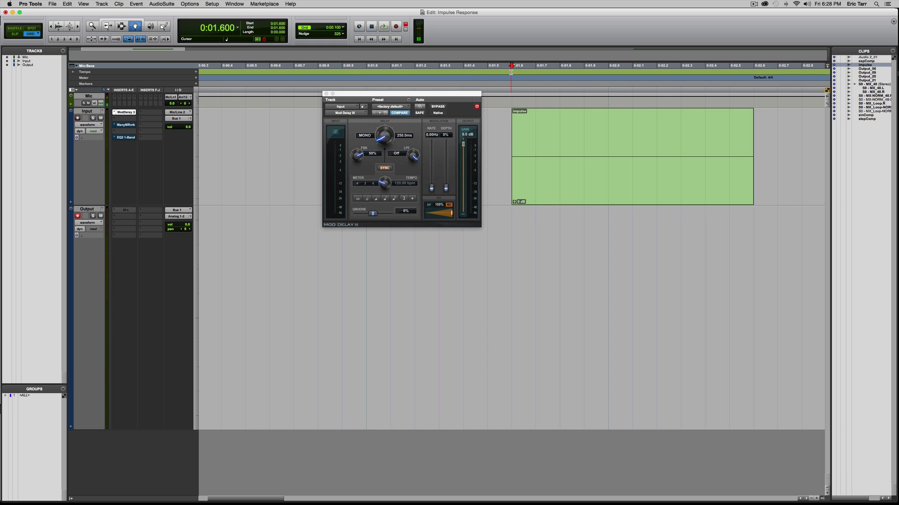
Record the impulse clip through the delay as a new Output_27 train of decaying echoes
left_click(539, 134)
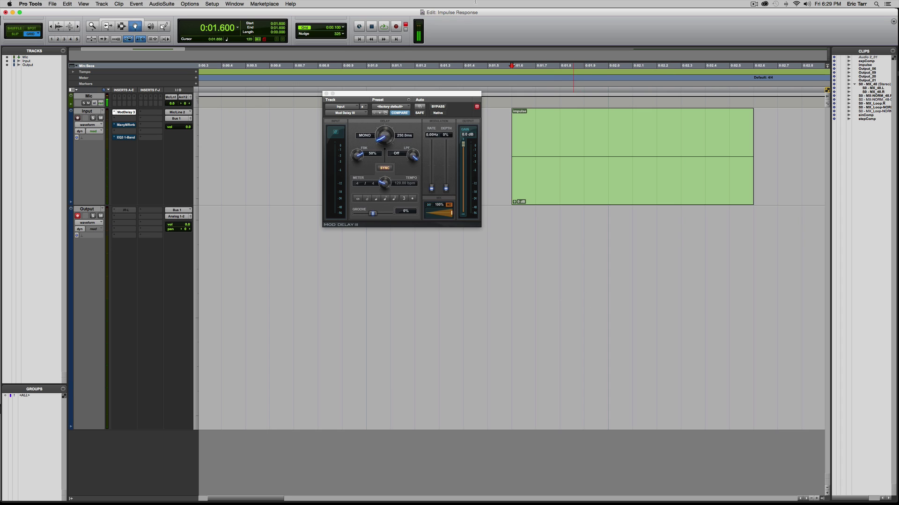
left_click(396, 26)
left_click(385, 27)
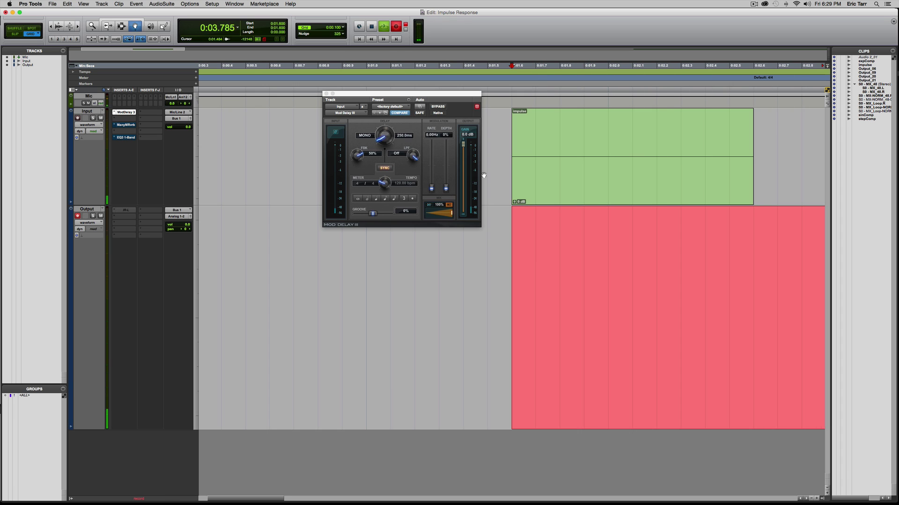
key("space")
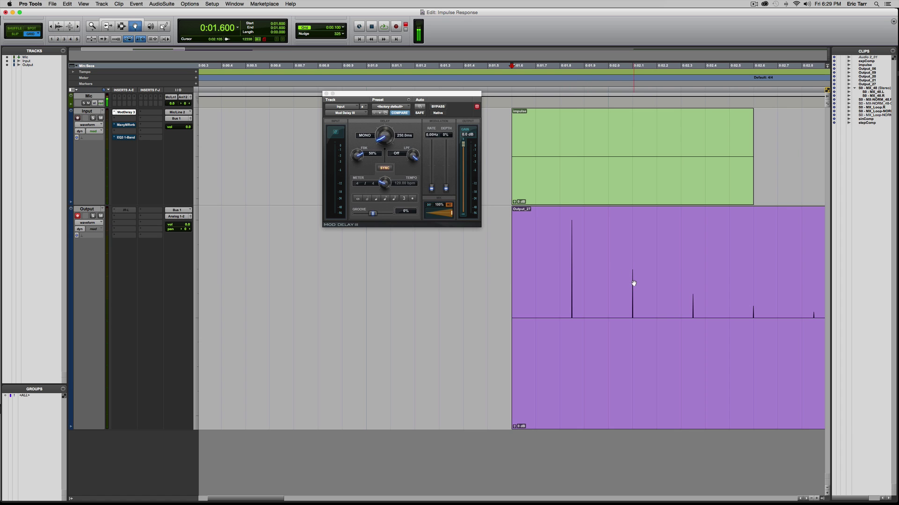
Review the Output_27 echo tail, then turn the delay feedback down to -50%
scroll(633, 283, "right", 6)
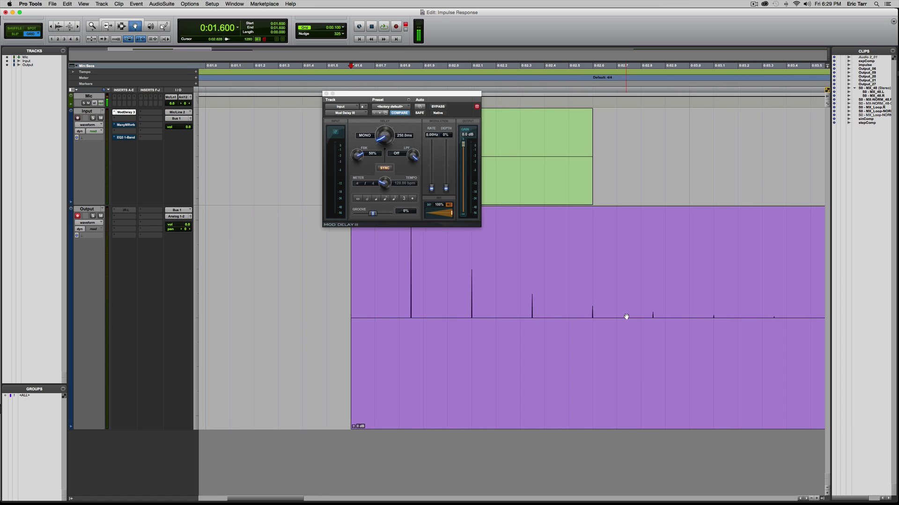
scroll(627, 317, "right", 5)
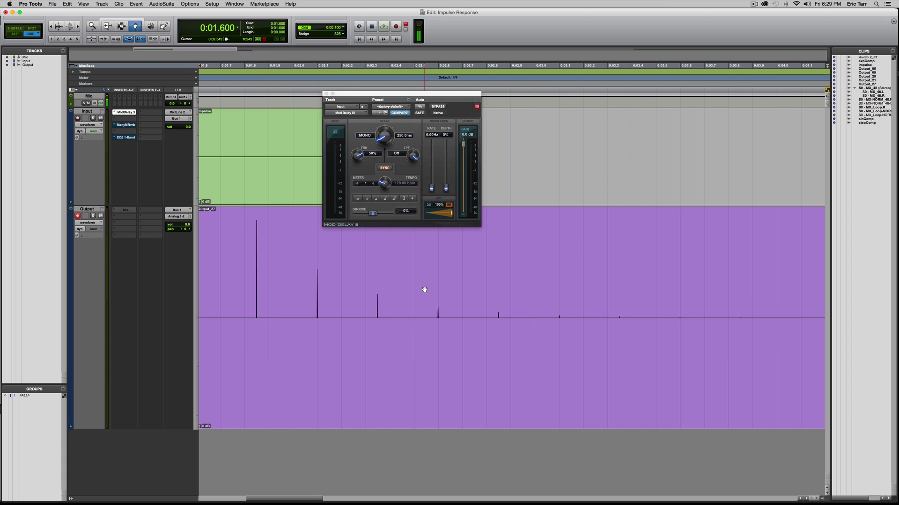
key("super+bracketleft")
key("super+bracketleft")
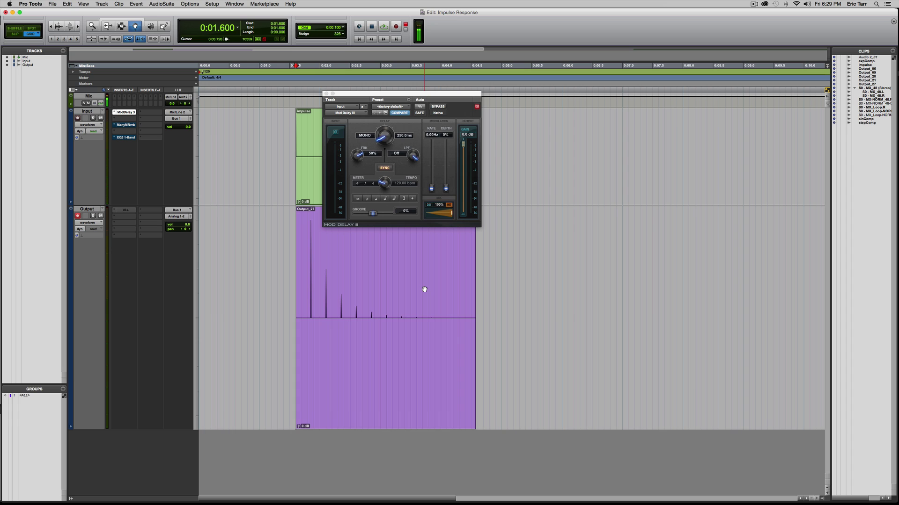
key("super+bracketright")
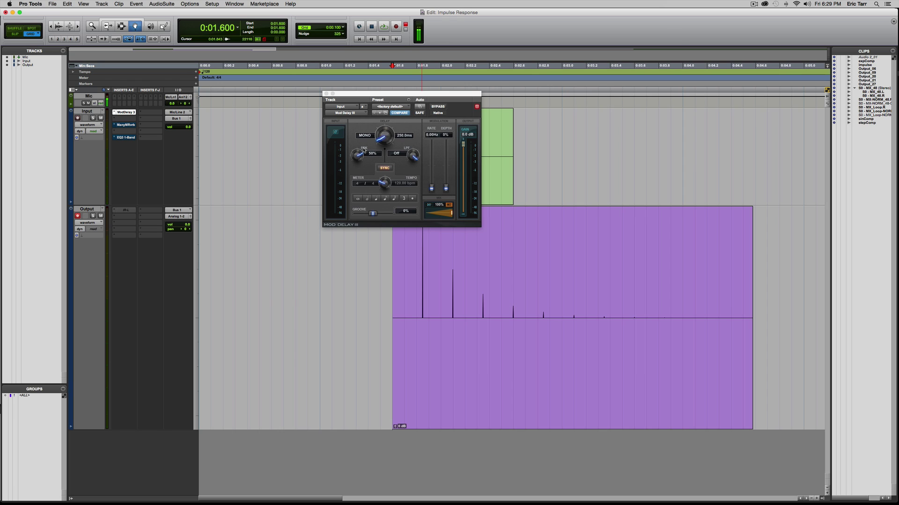
mouse_move(354, 158)
left_mouse_down()
mouse_move(346, 193)
mouse_move(357, 159)
left_mouse_up()
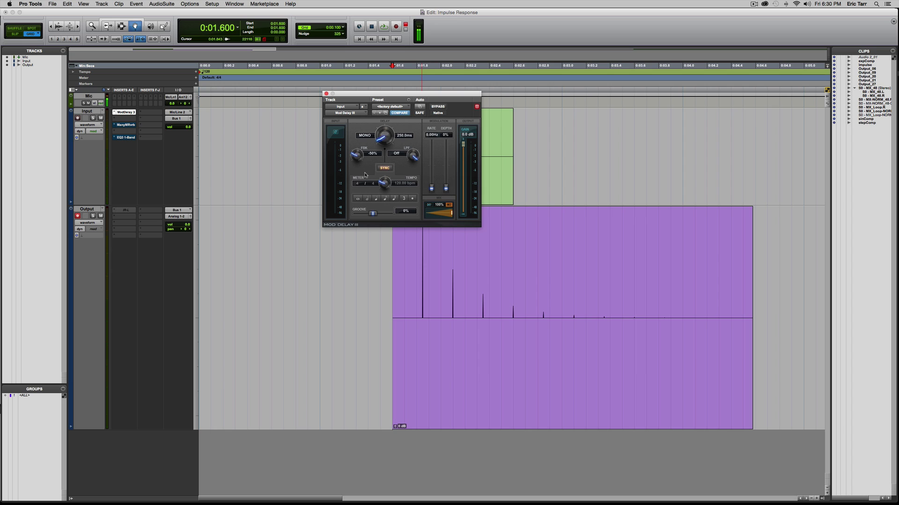
Record the impulse through the -50% feedback delay as Output_28 and move the delay window aside
left_click(398, 30)
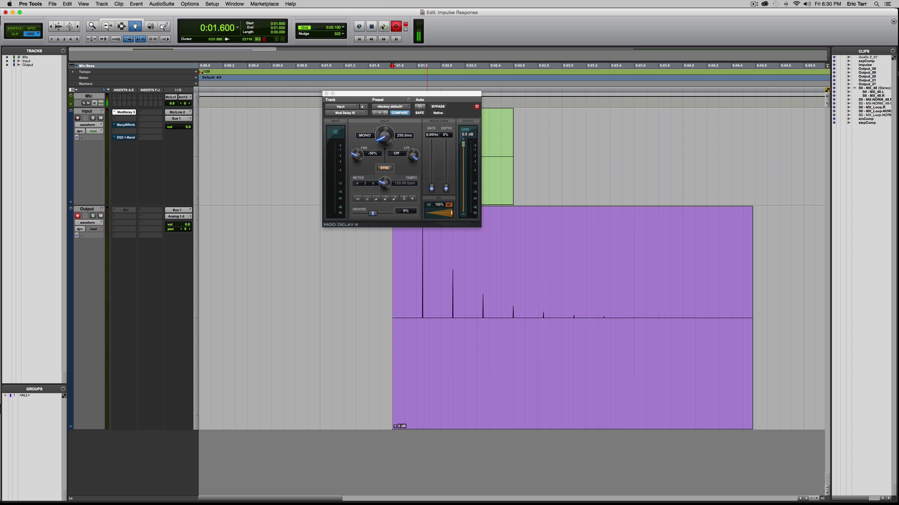
left_click(383, 26)
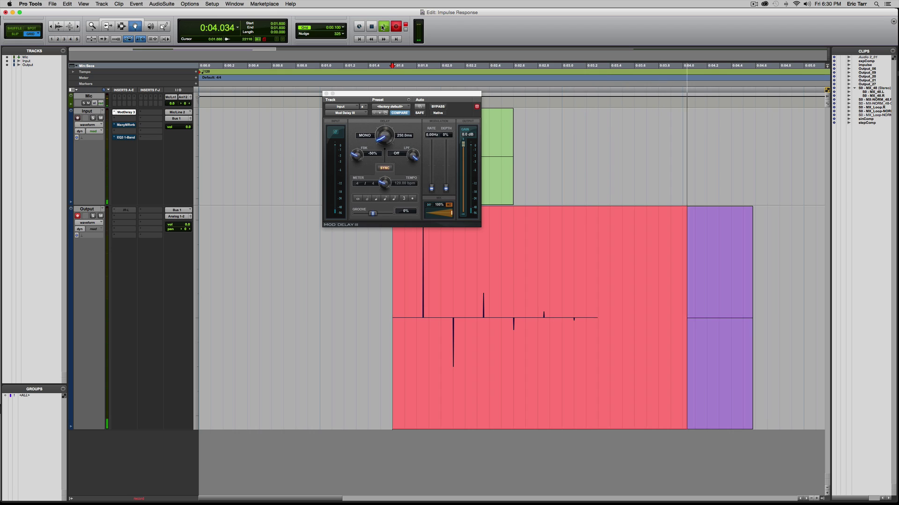
key("space")
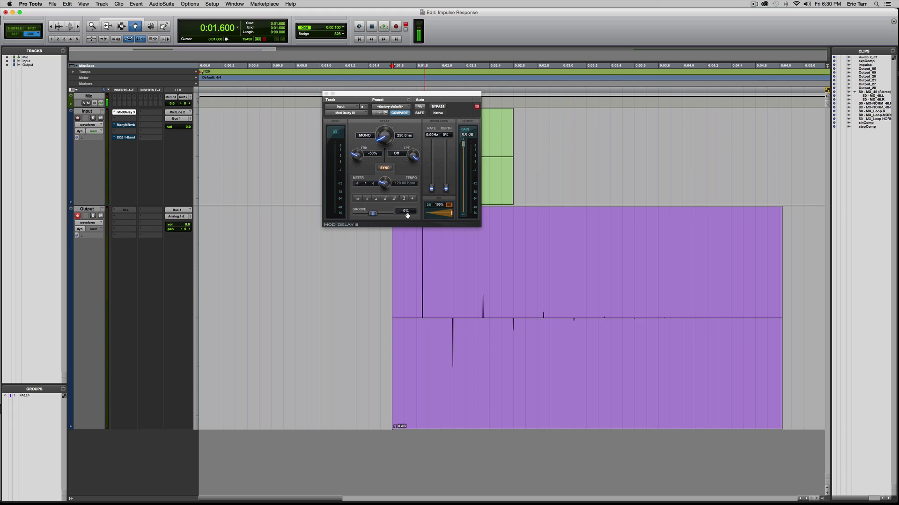
left_click_drag(390, 94, 259, 86)
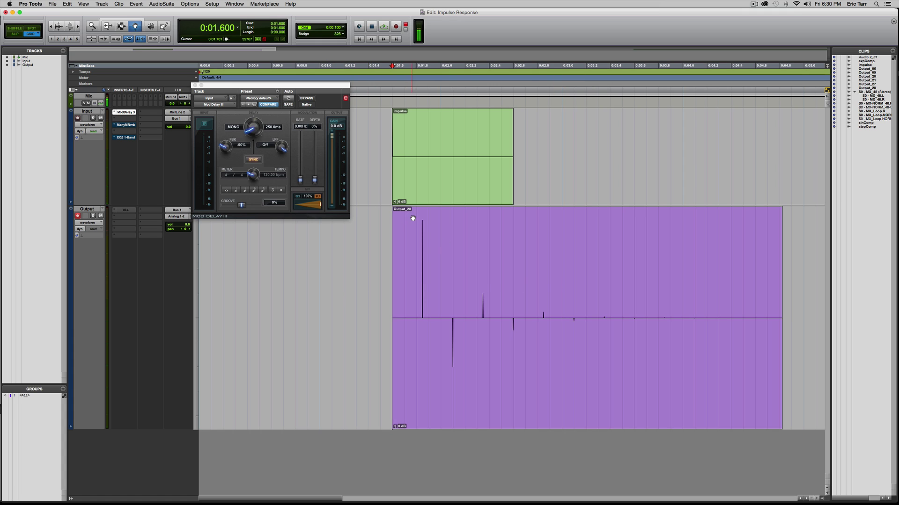
Bypass Mod Delay, open Manny Marroquin Reverb, adjust its input level and check the dry/wet mix
left_click(124, 112, "super")
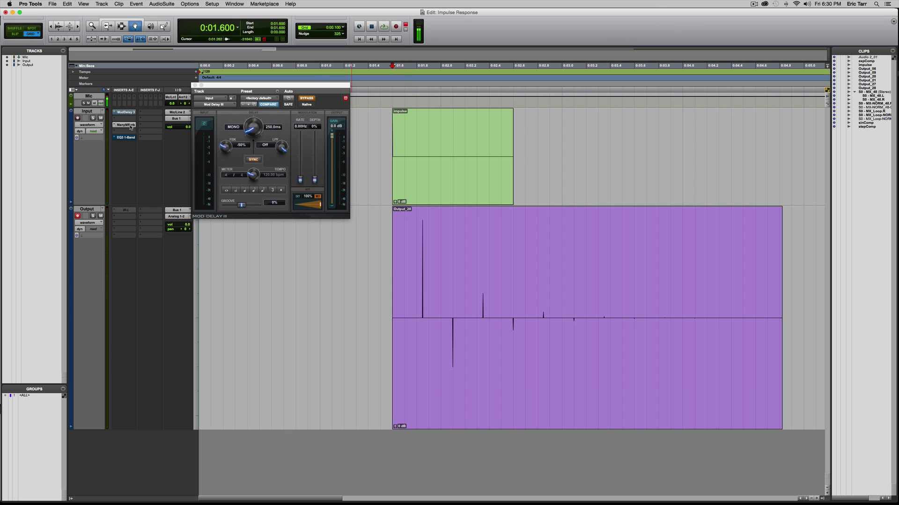
left_click(130, 126)
left_click_drag(328, 84, 317, 55)
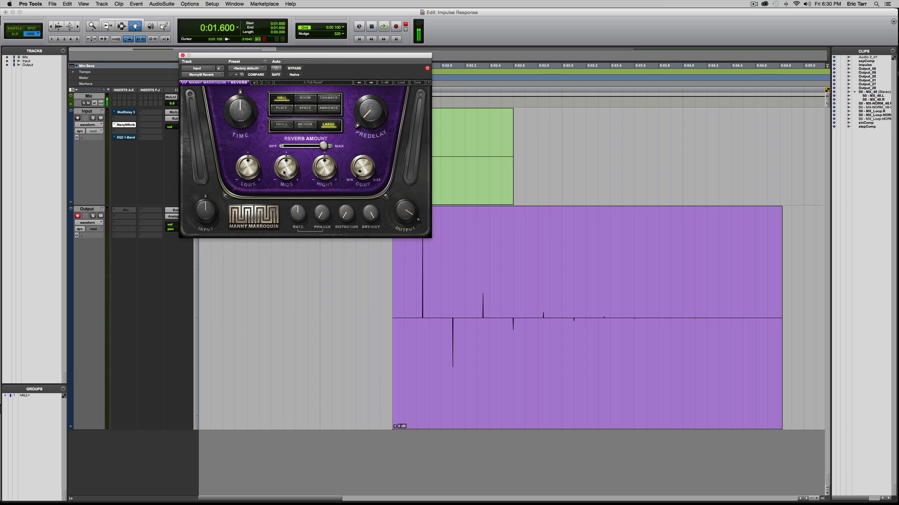
left_click_drag(206, 211, 206, 202)
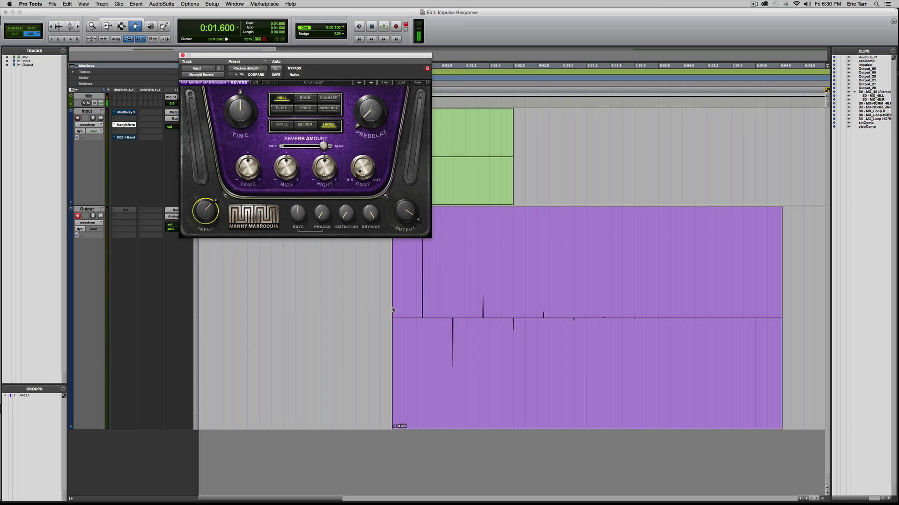
left_click(369, 210)
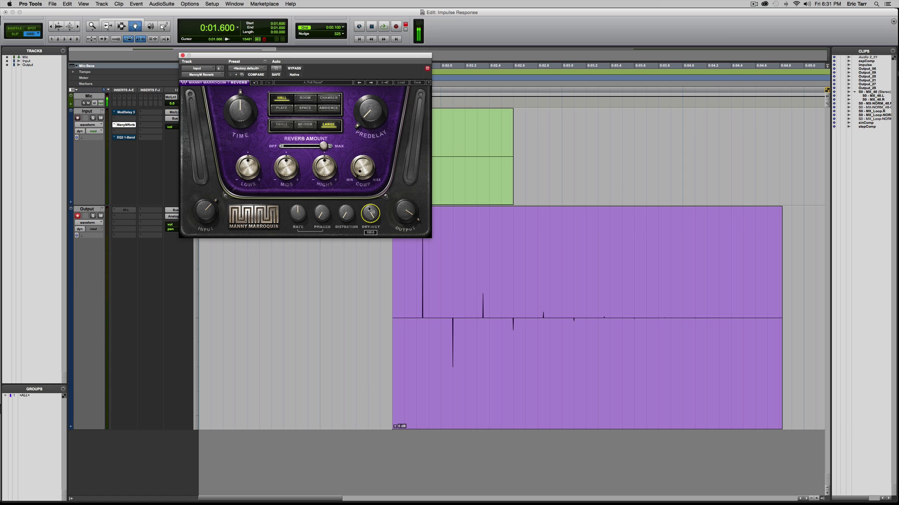
Record the impulse through Manny Marroquin Reverb as a new Output_29 reverb-tail take
left_click(397, 27)
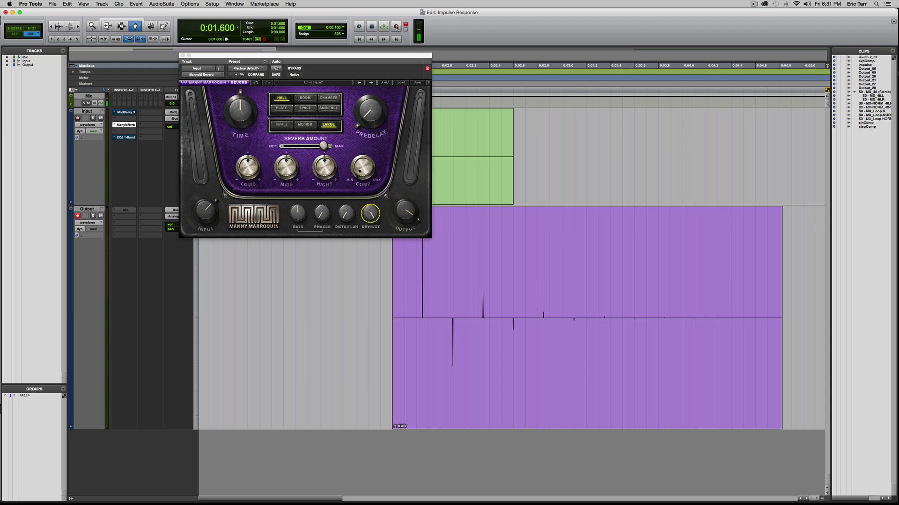
left_click(384, 27)
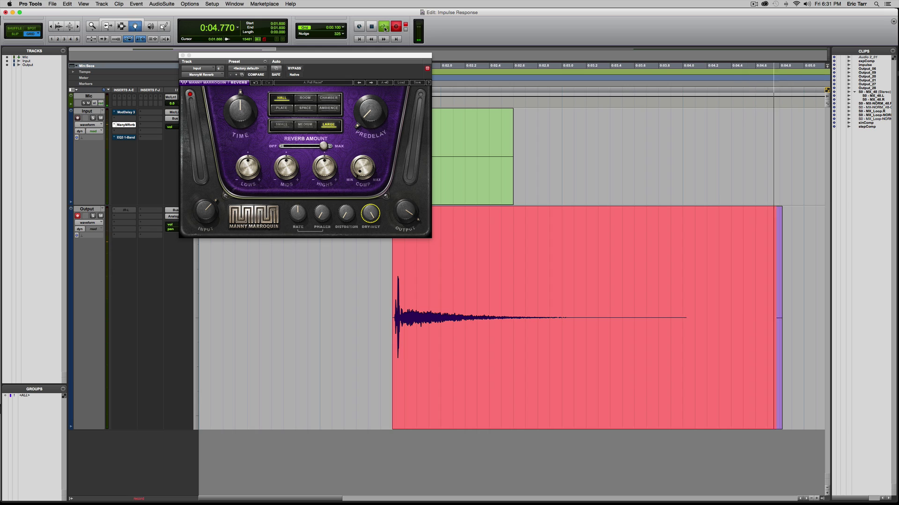
left_click(384, 28)
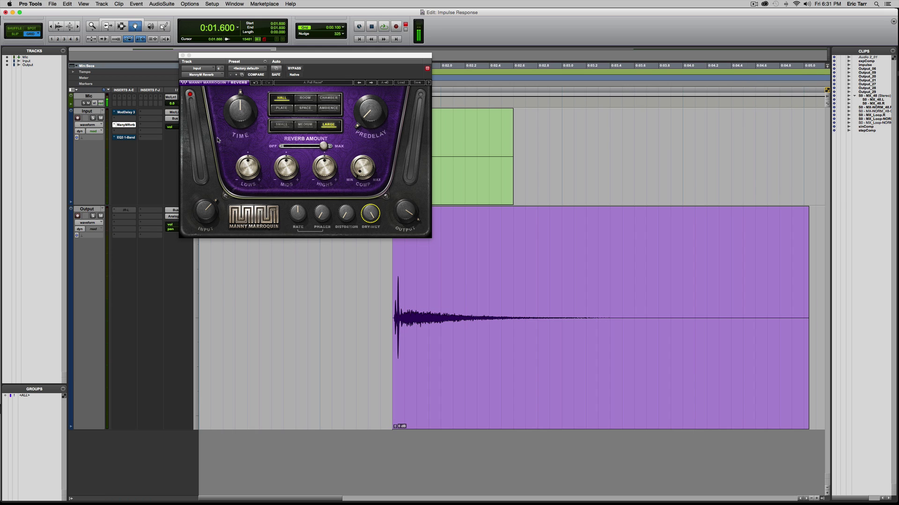
Open the Input track's EQ3 1-Band and record a new Output_30 impulse print
left_click(130, 138)
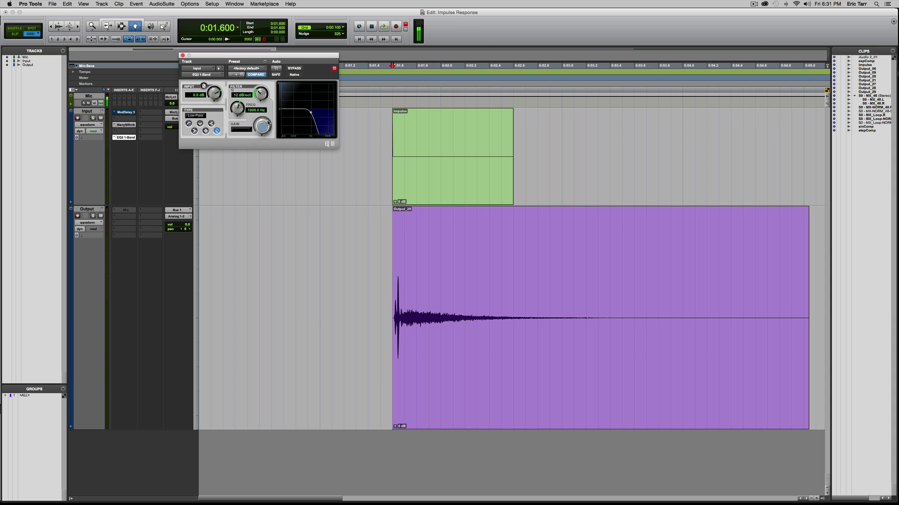
left_click(497, 289)
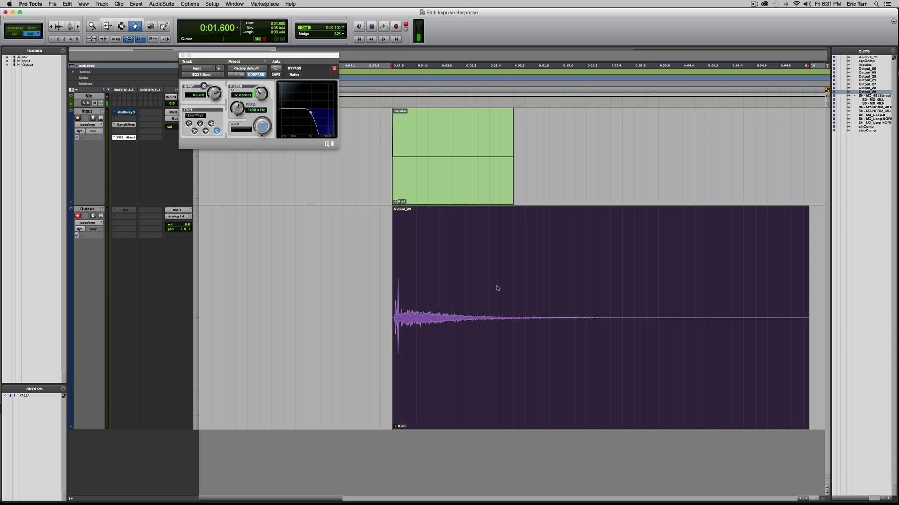
left_click(396, 27)
left_click(383, 27)
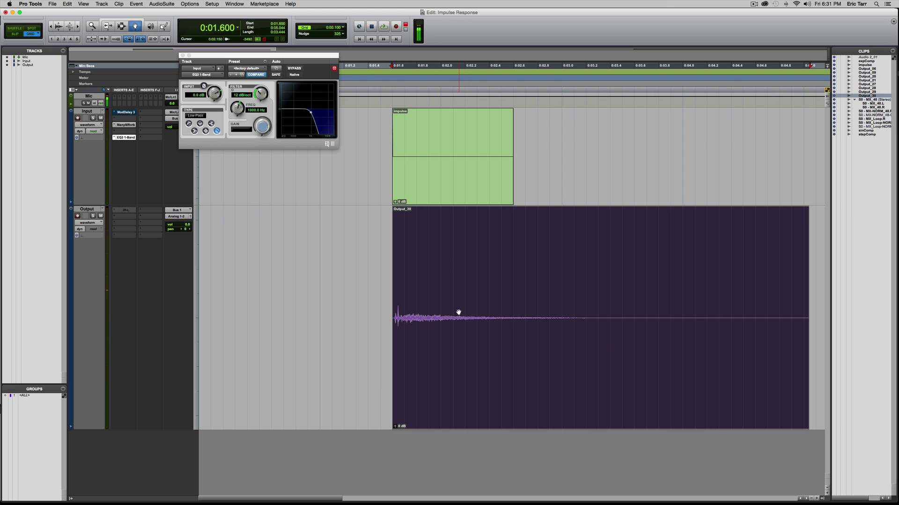
Undo back through Output_29, 28 and 27 to compare, then redo to restore Output_30
key("super+z")
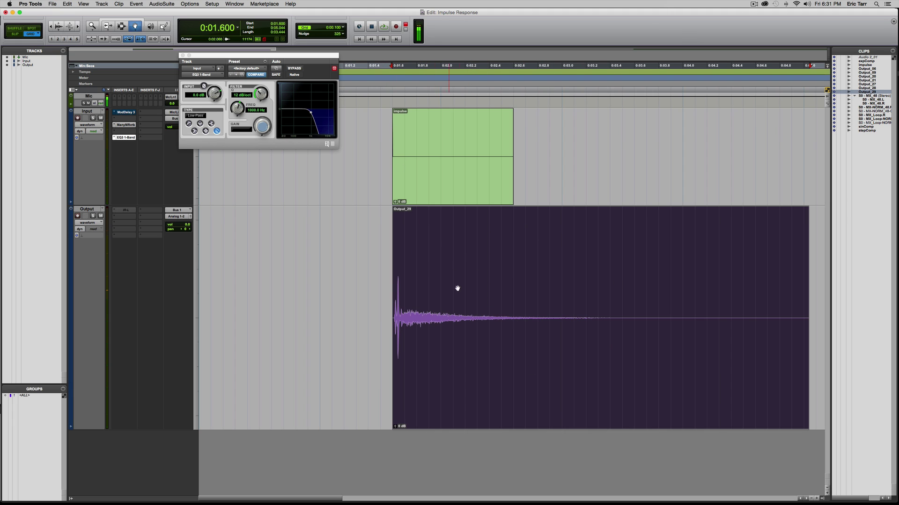
key("super+z")
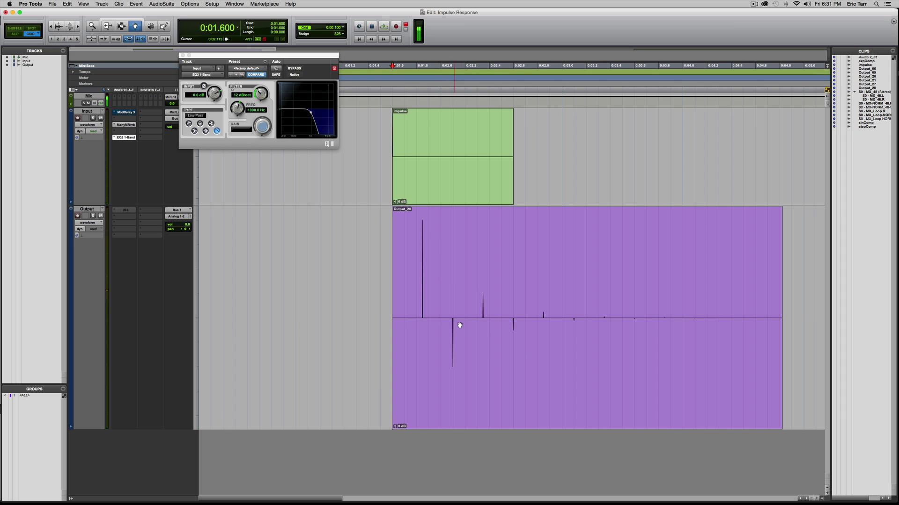
key("super+z")
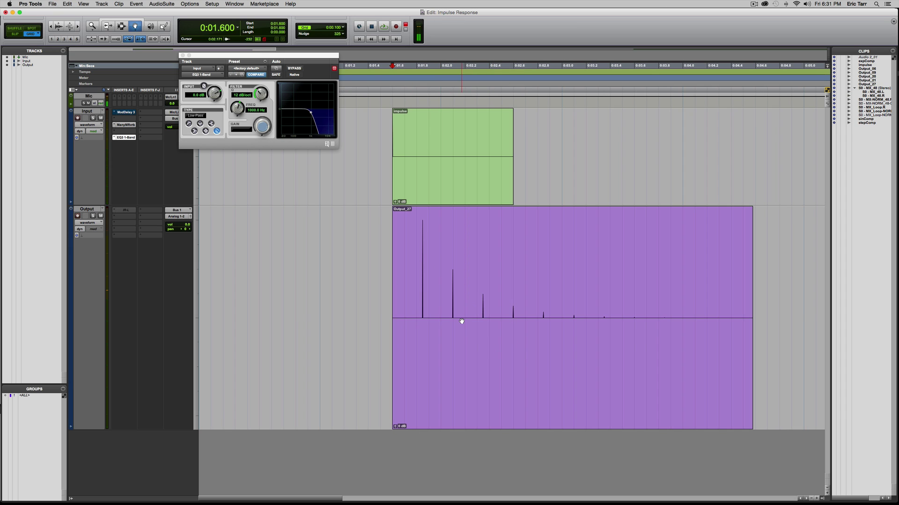
key("super+shift+z")
key("super+shift+z")
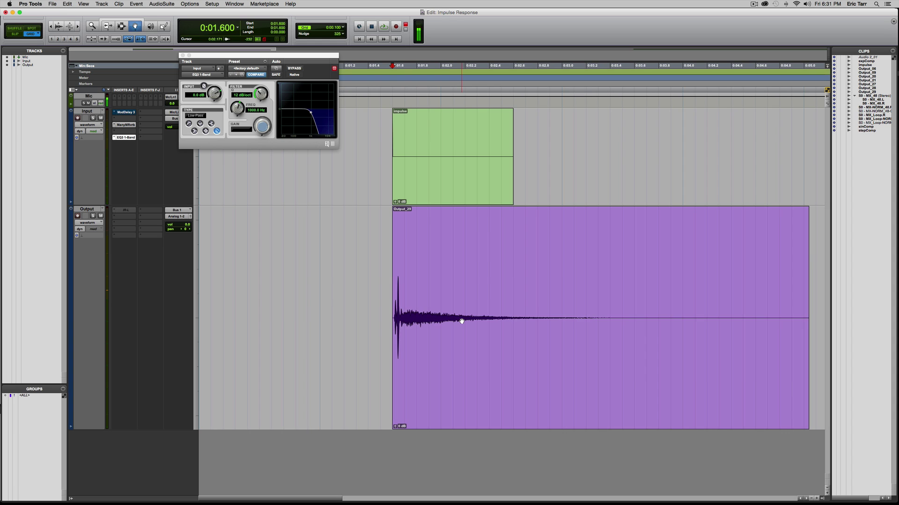
key("super+shift+z")
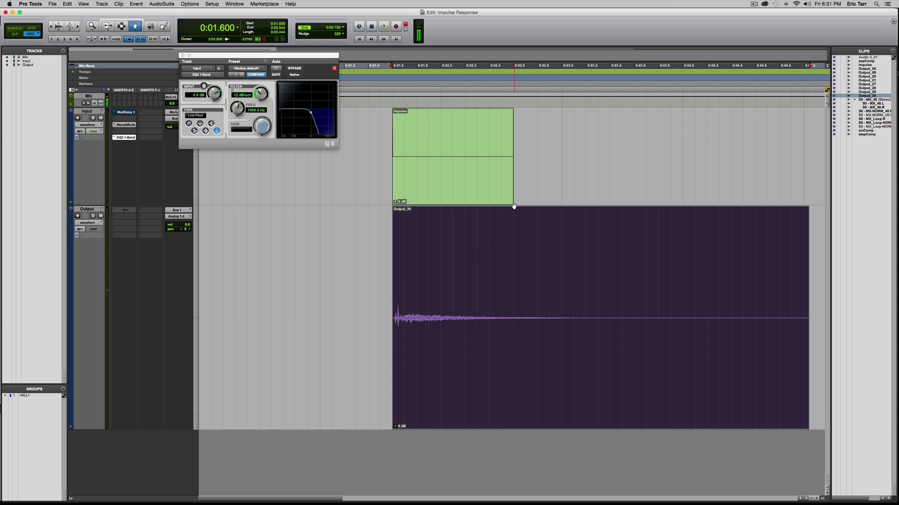
scroll(513, 206, "right", 15)
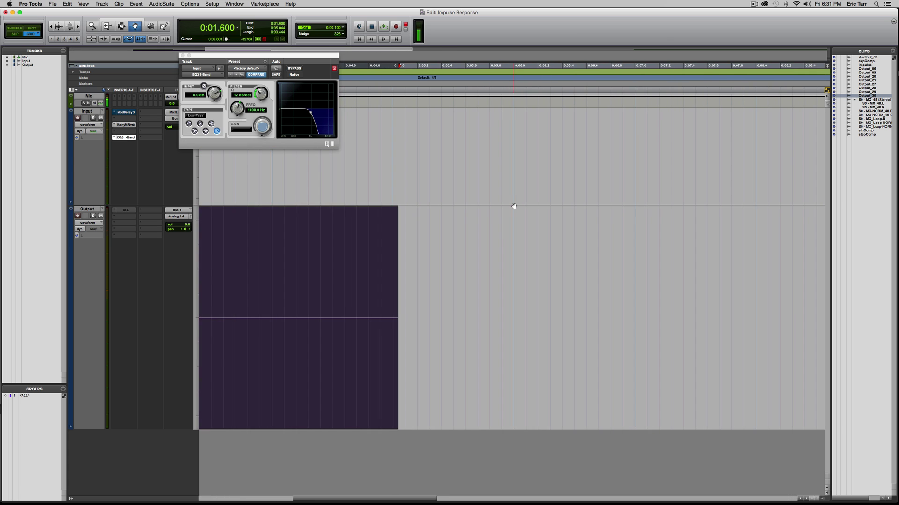
scroll(514, 205, "down", 5)
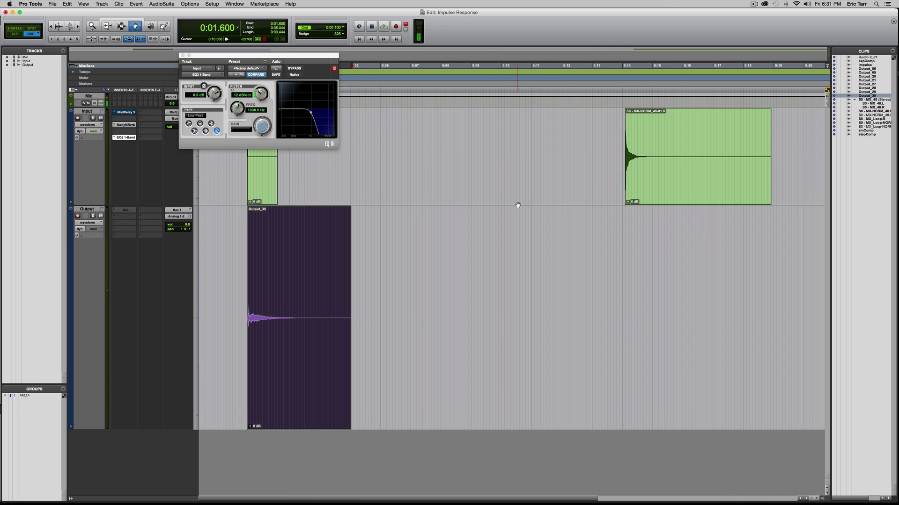
Drag the S0 - MX-NORM_48-01.R clip onto the Output track and play it from 0:14.100
left_click(679, 149)
left_click(680, 297, "shift")
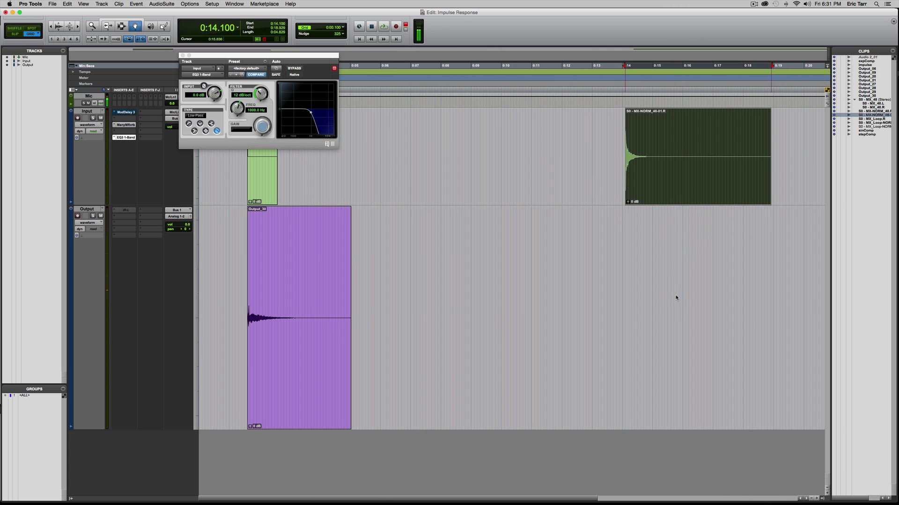
left_click_drag(676, 297, 675, 297)
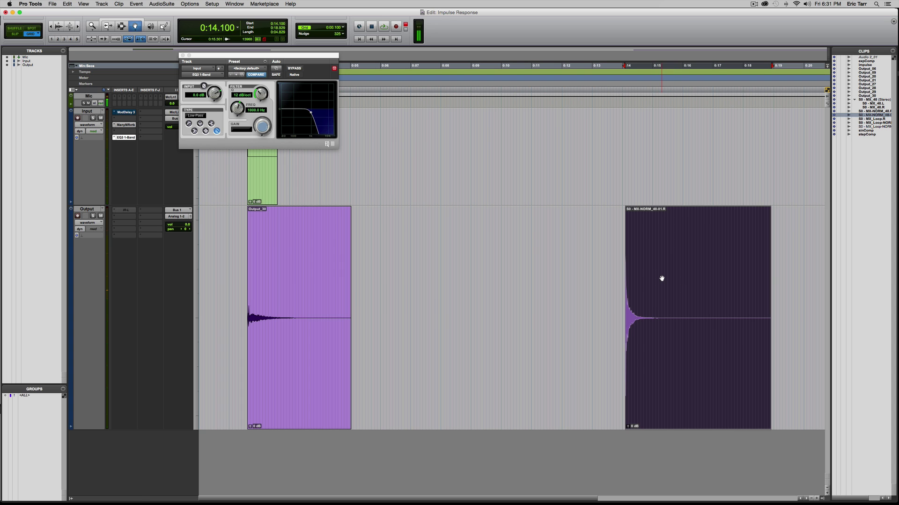
key("space")
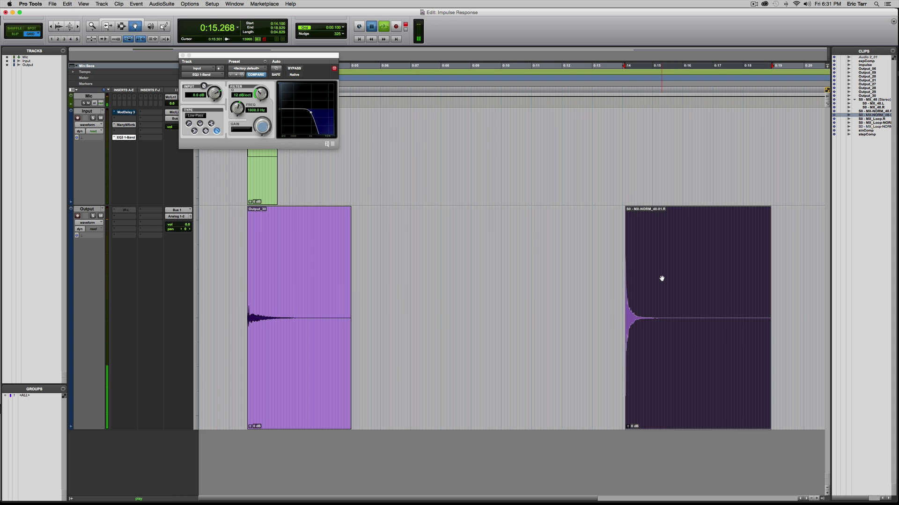
key("space")
key("space")
key("space")
key("space")
key("space")
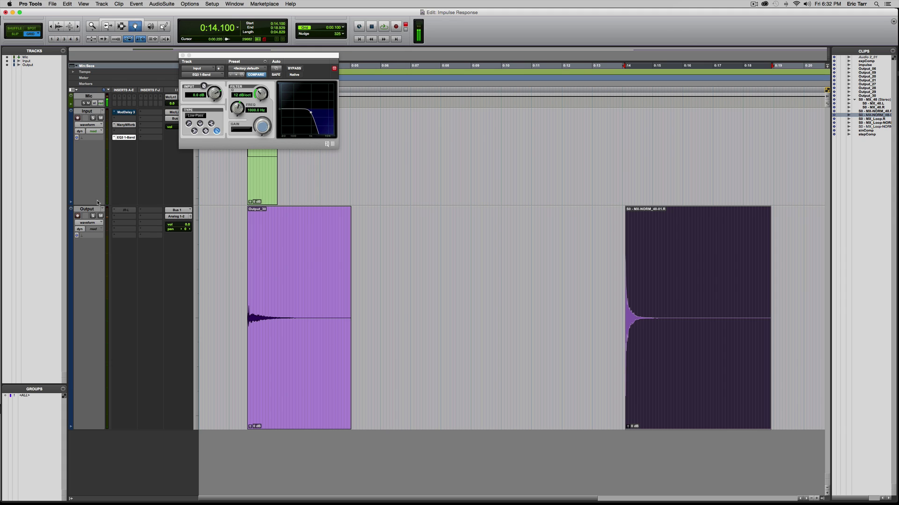
Make the inactive IR-L insert on the Output track active, open its window and center it
right_click(125, 212)
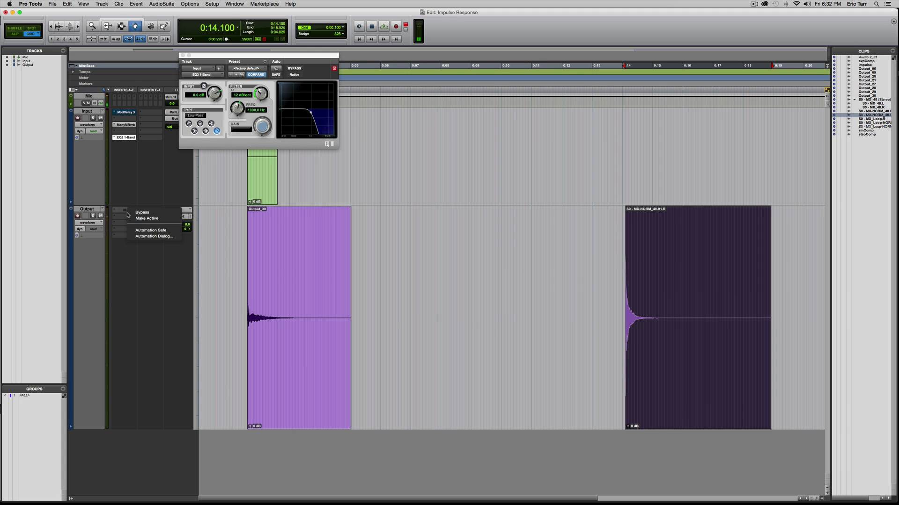
left_click(134, 220)
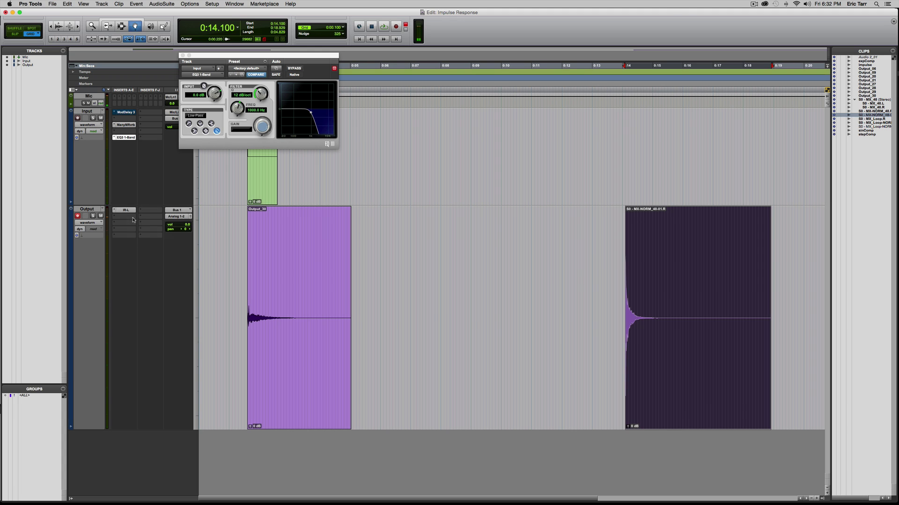
left_click(129, 212)
left_click_drag(267, 55, 481, 101)
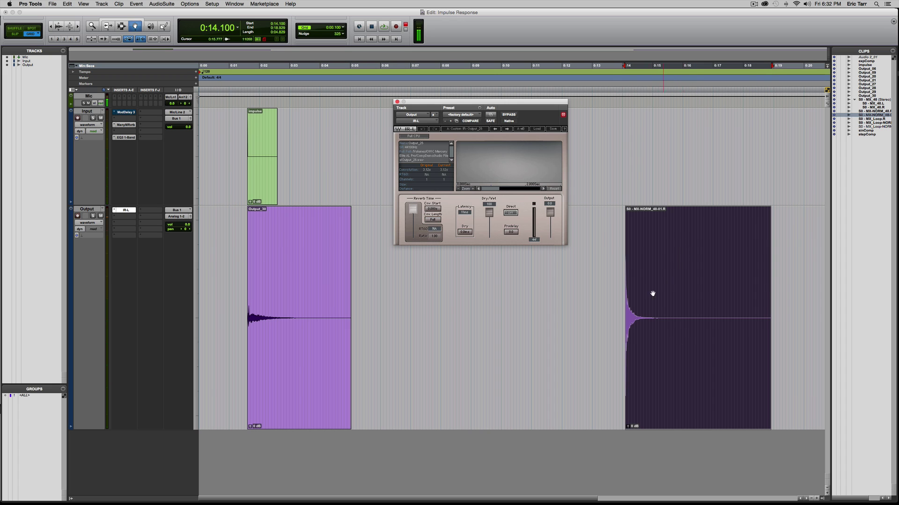
Import Output_27.wav from the CompDemo Audio Files folder as the IR-L impulse response
left_click(537, 129)
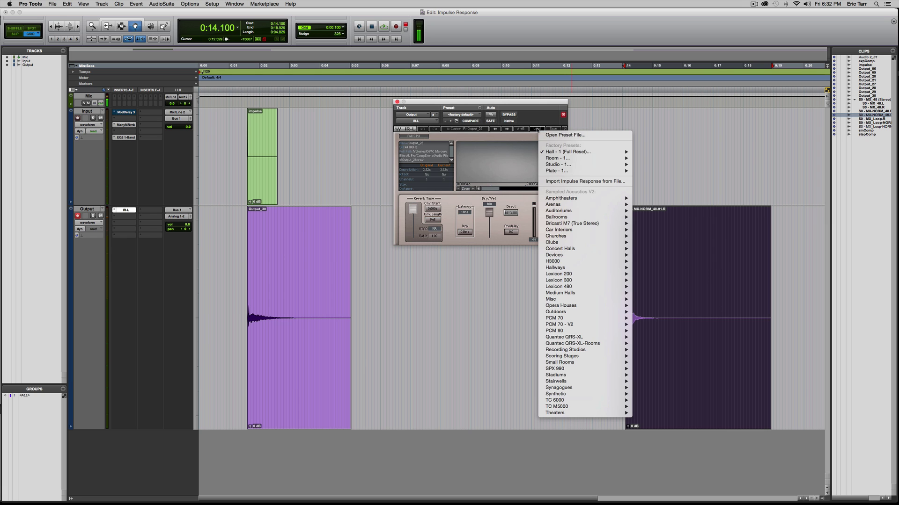
left_click(561, 182)
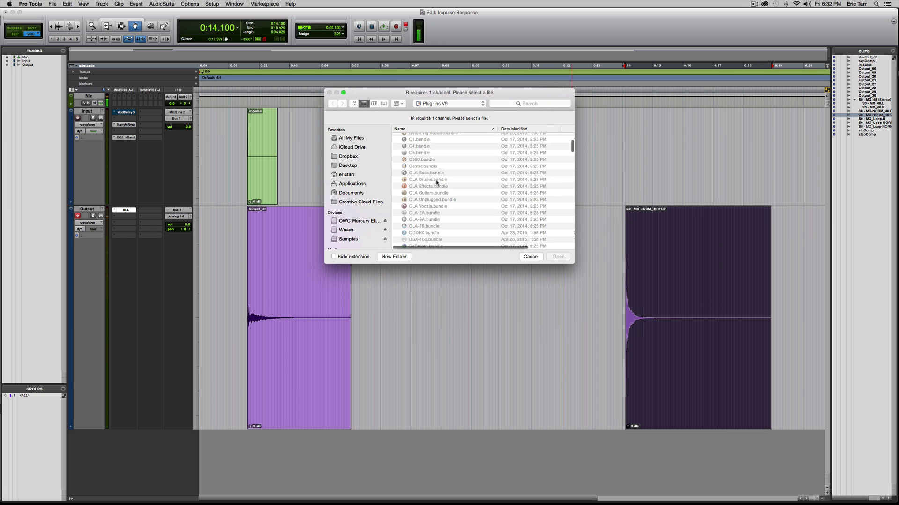
left_click(358, 221)
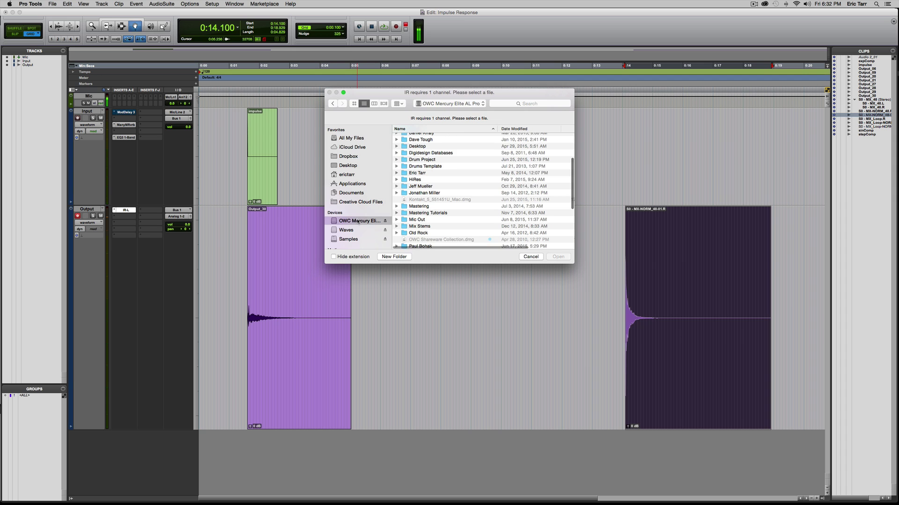
scroll(430, 165, "up", 5)
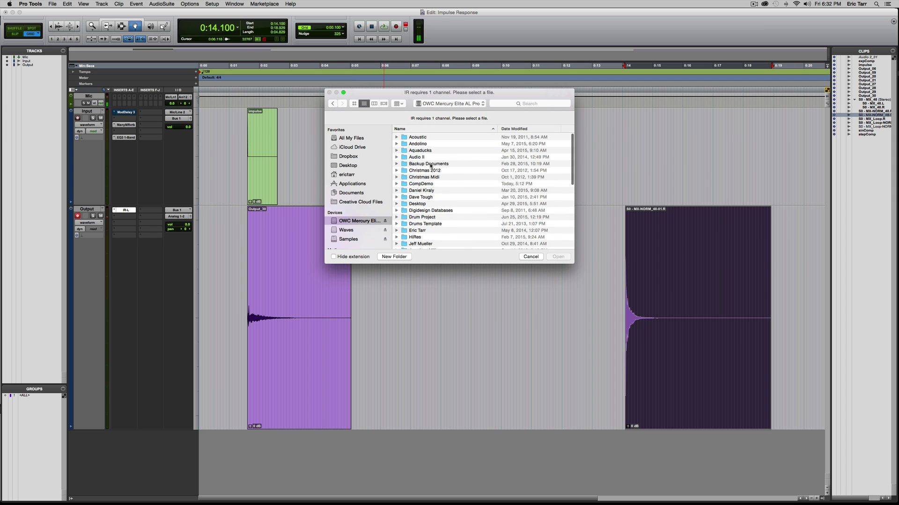
double_click(422, 184)
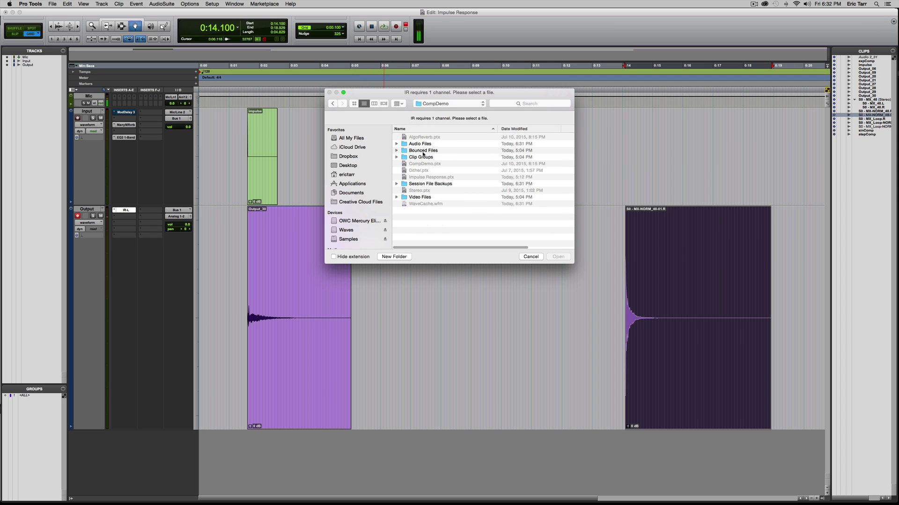
double_click(422, 147)
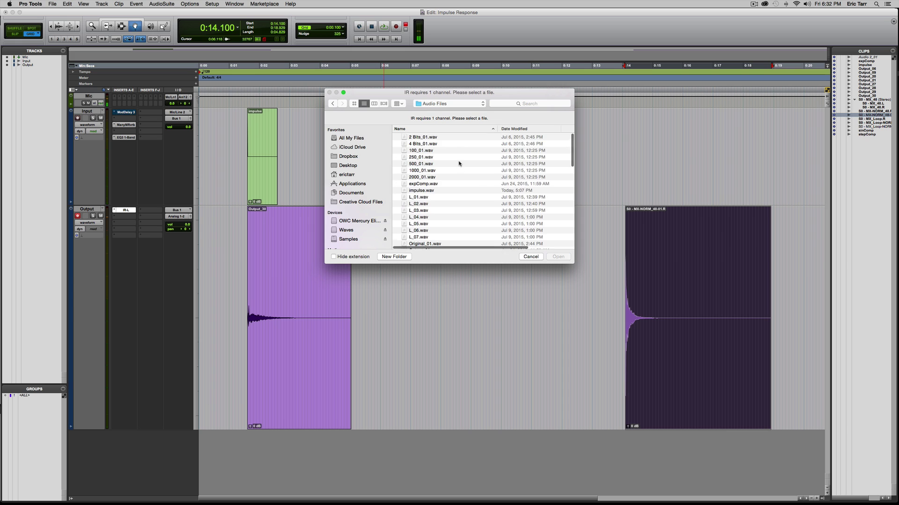
scroll(457, 158, "down", 5)
scroll(458, 158, "down", 7)
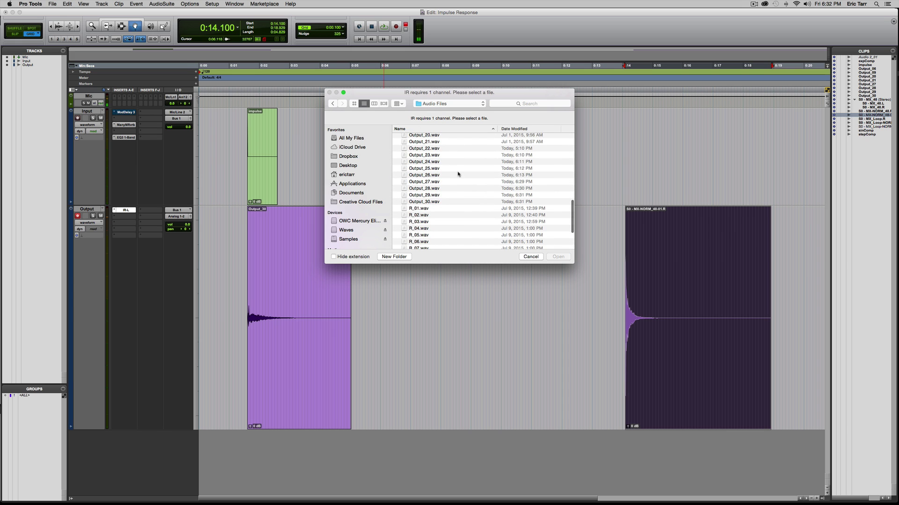
left_click(428, 183)
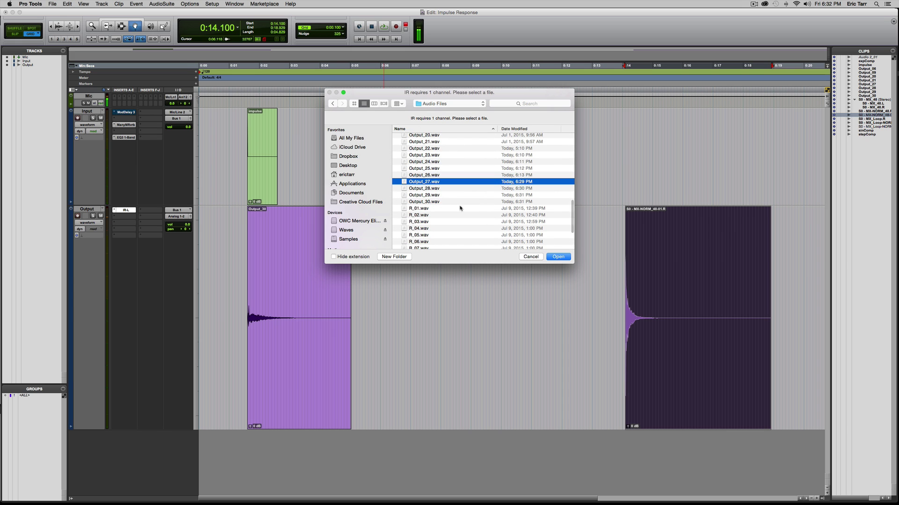
left_click(553, 258)
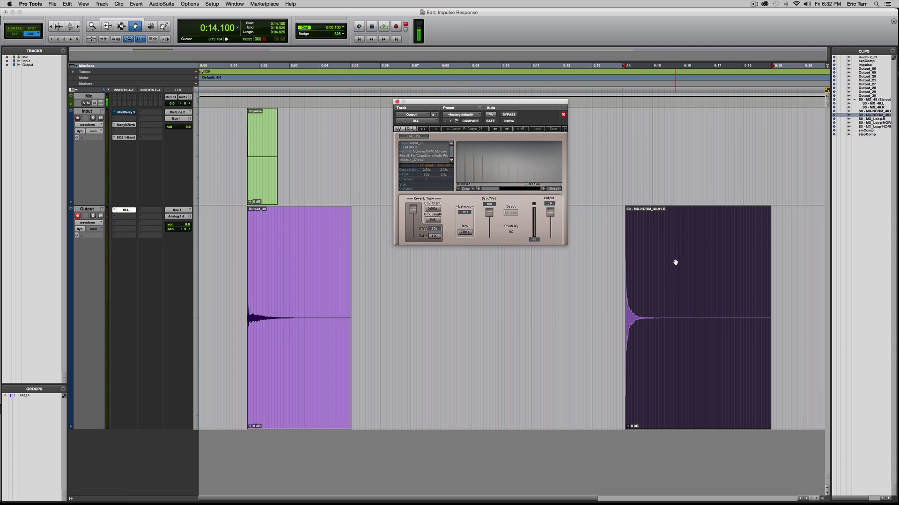
Play the snare through the Output_27 impulse response, then stop playback
key("space")
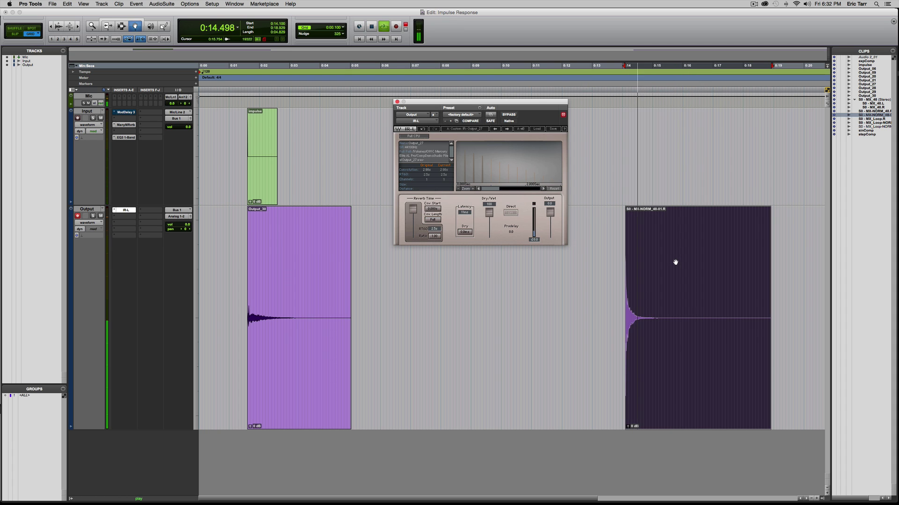
key("space")
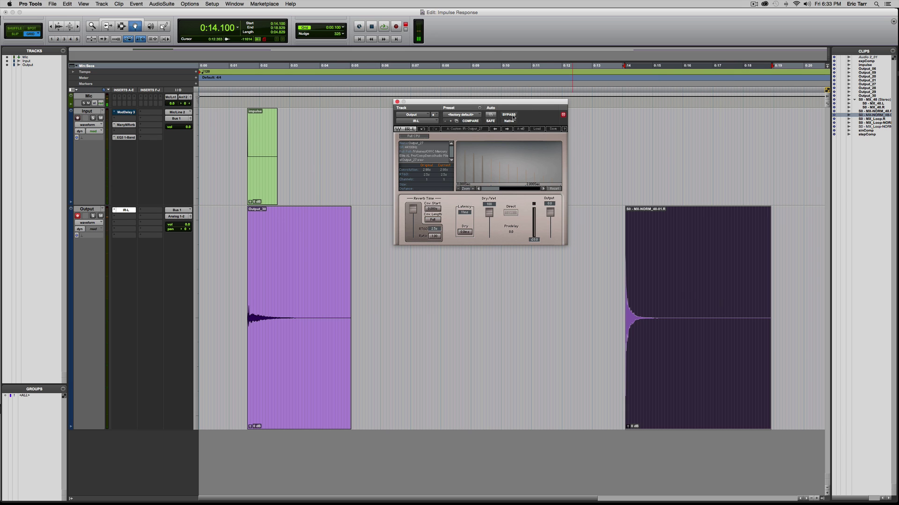
Import Output_28.wav as the IR-L impulse response and audition the snare through it
left_click(537, 128)
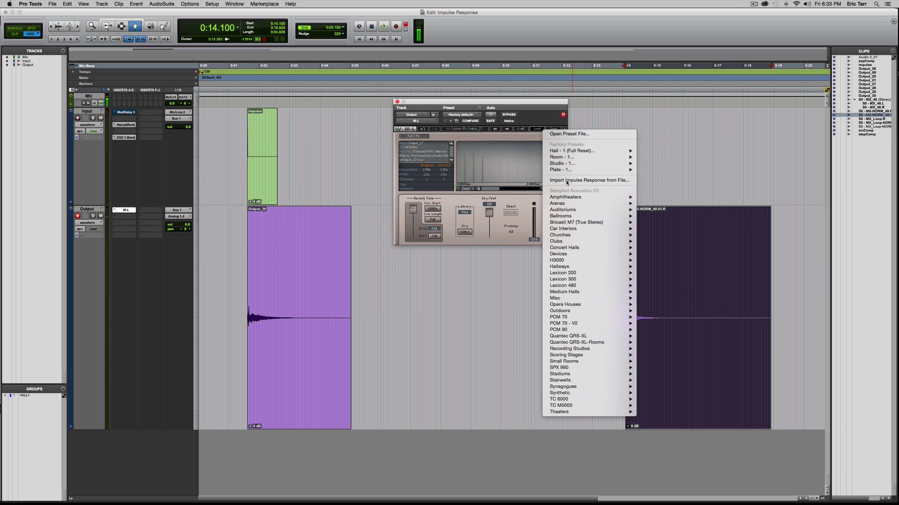
left_click(567, 183)
scroll(448, 197, "down", 5)
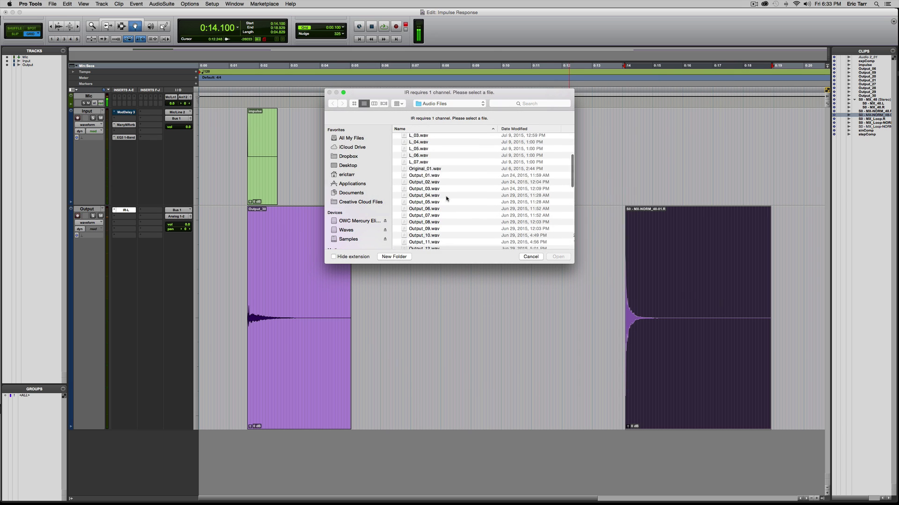
scroll(448, 197, "down", 5)
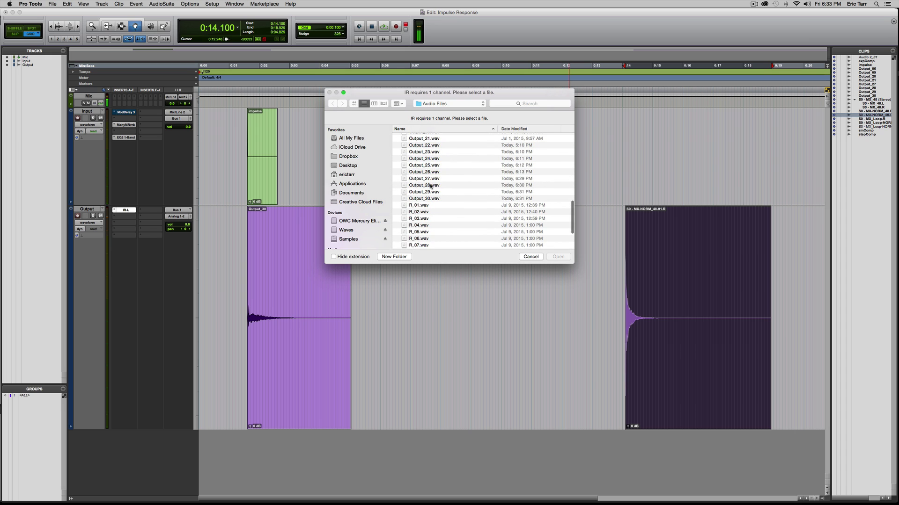
left_click(444, 185)
left_click(557, 256)
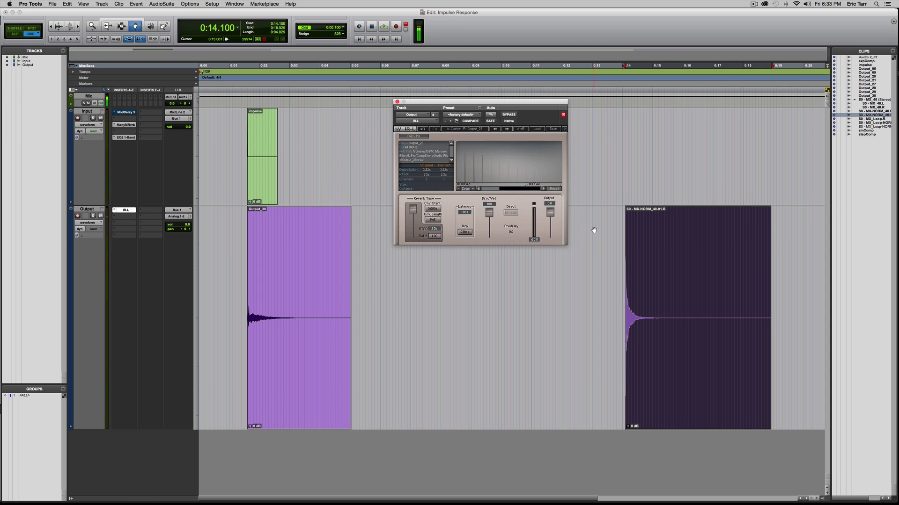
key("space")
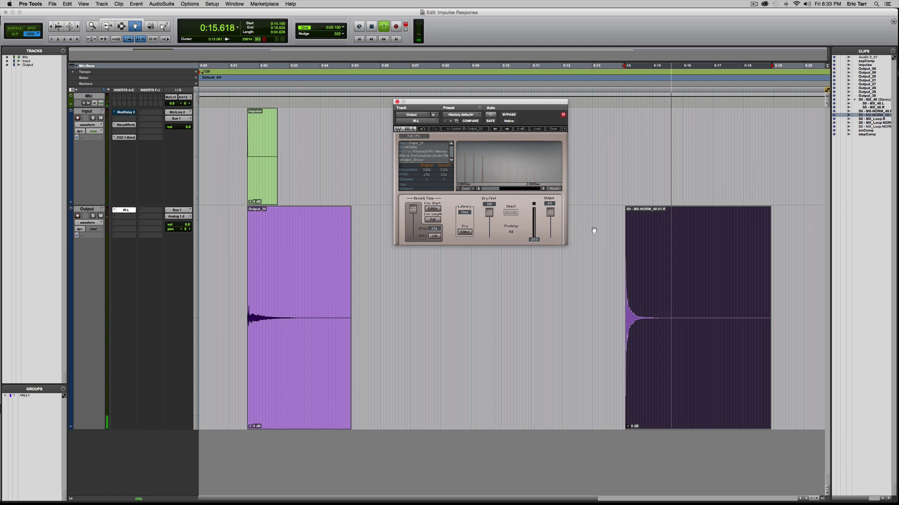
key("space")
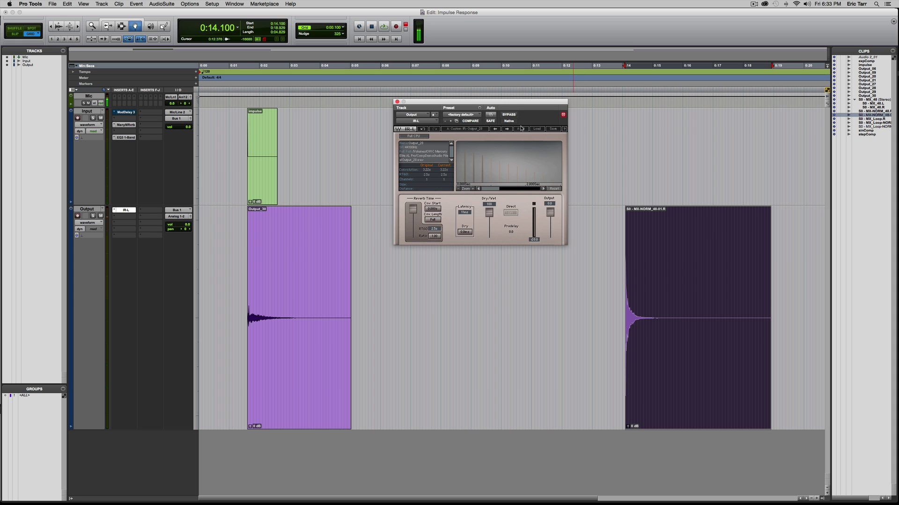
Import Output_29.wav into the IR-L reverb as its impulse response, replacing Output_28
left_click(537, 129)
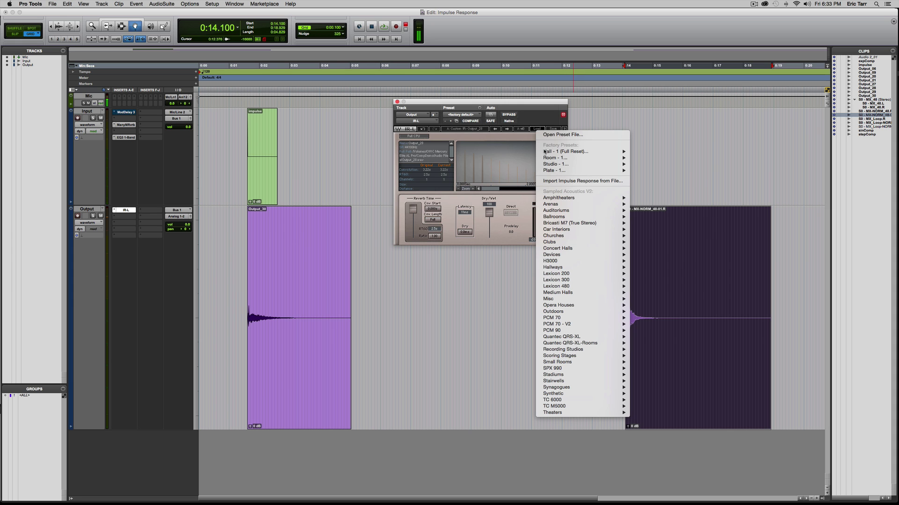
left_click(558, 181)
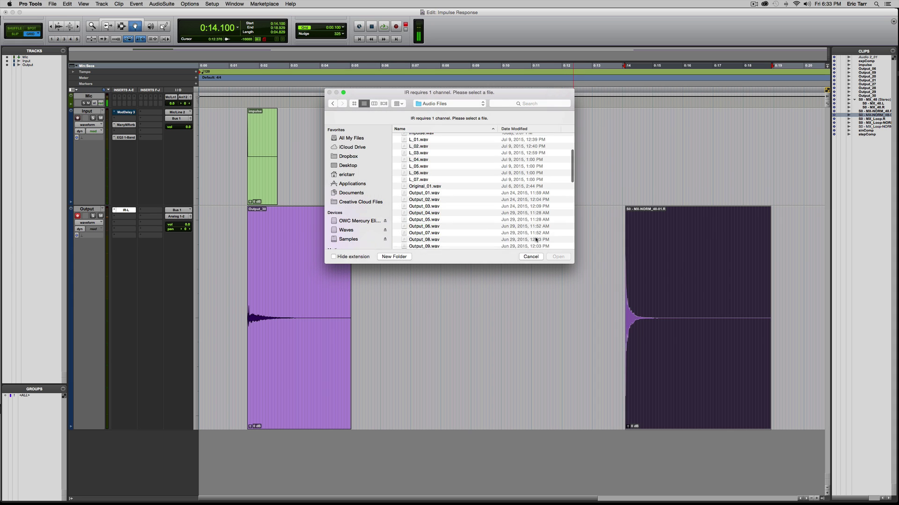
scroll(459, 191, "down", 5)
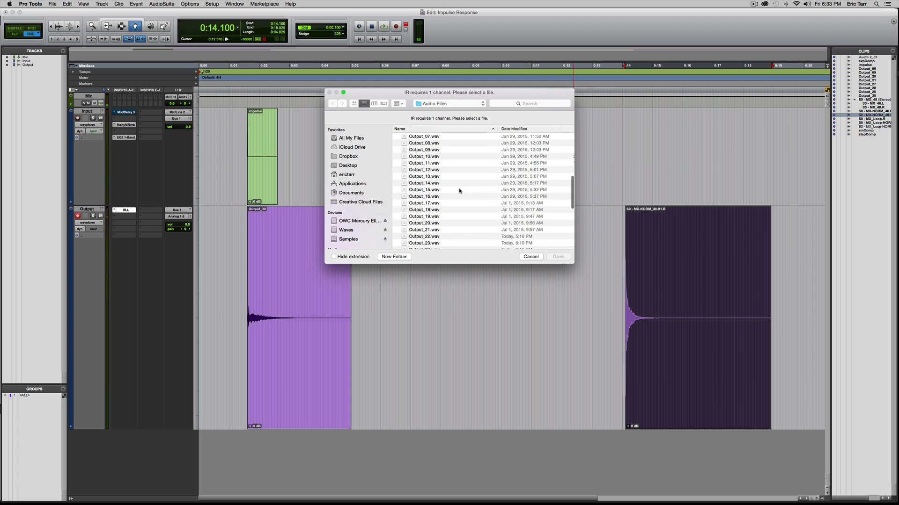
scroll(458, 192, "down", 3)
scroll(440, 226, "down", 2)
left_click(440, 220)
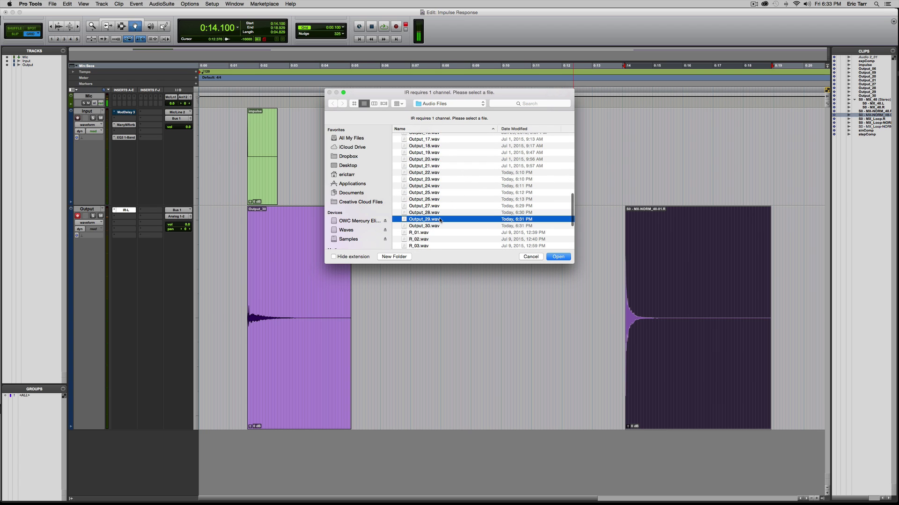
left_click(558, 257)
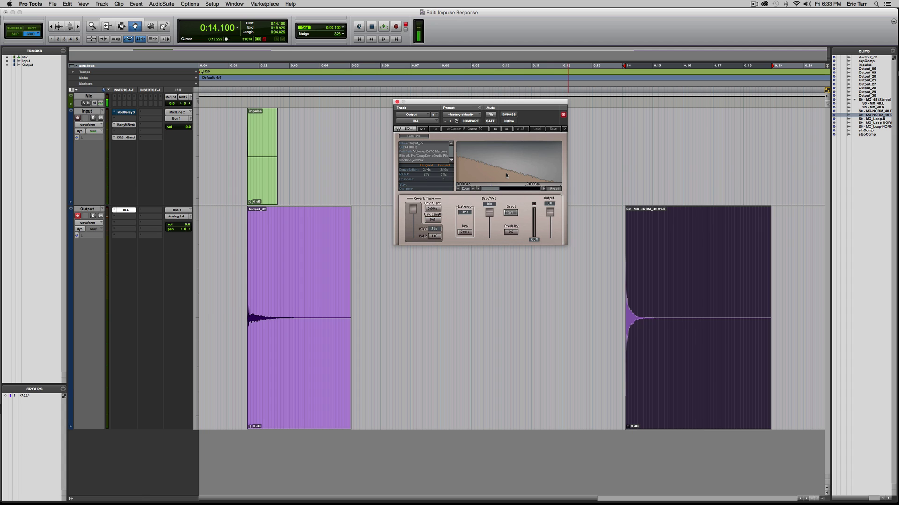
Play the snare through the Output_29 reverb, restarting once, then stop playback
key("space")
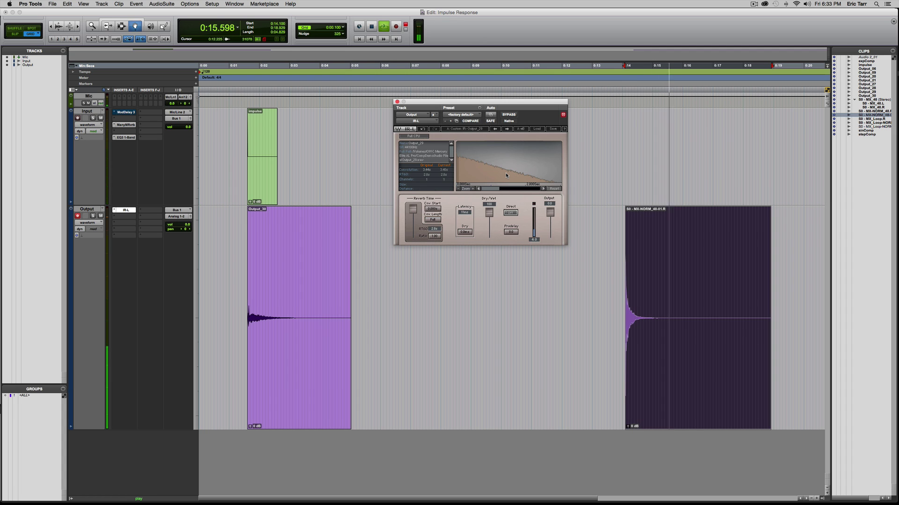
key("space")
key("space")
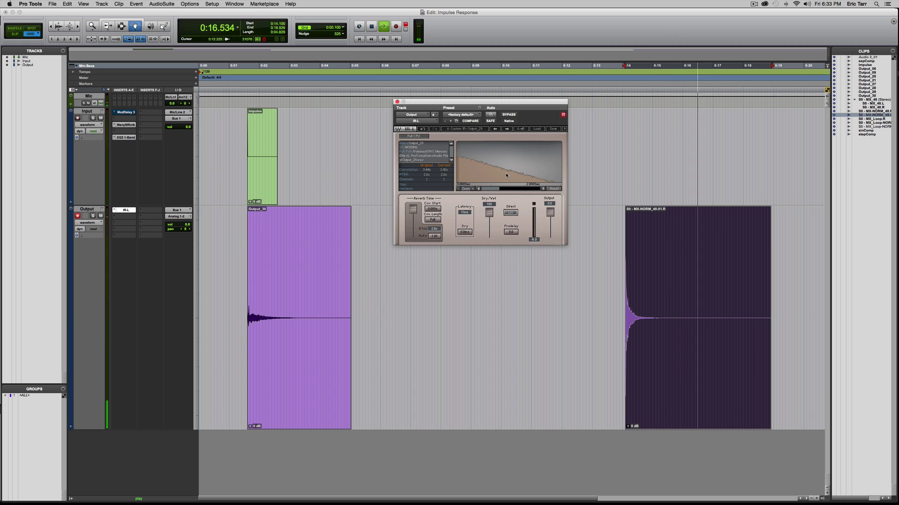
key("space")
Import Output_30.wav, the low-pass filtered print, into the IR-L reverb
left_click(537, 128)
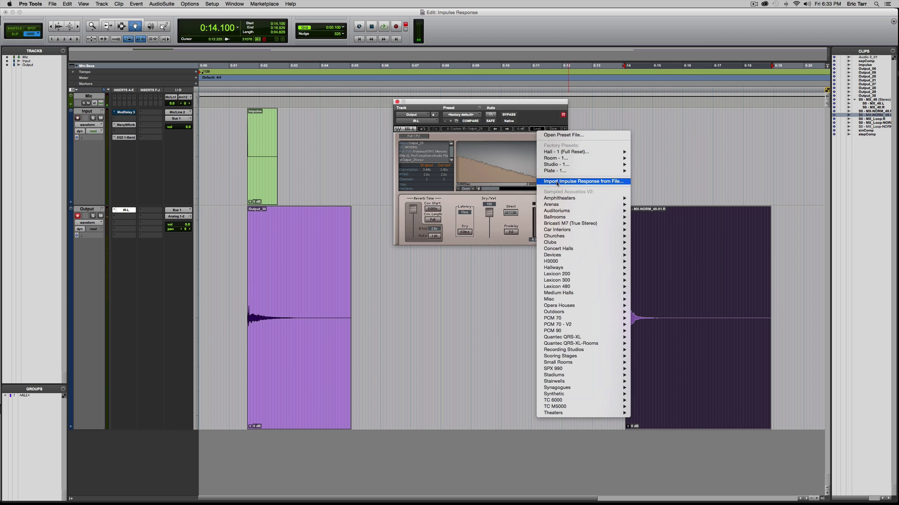
left_click(557, 183)
scroll(457, 228, "down", 3)
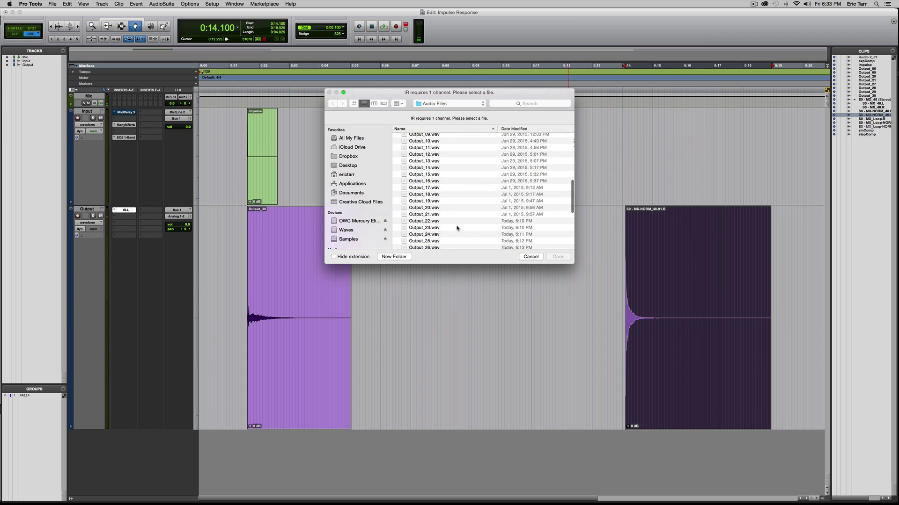
scroll(456, 228, "down", 5)
left_click(444, 207)
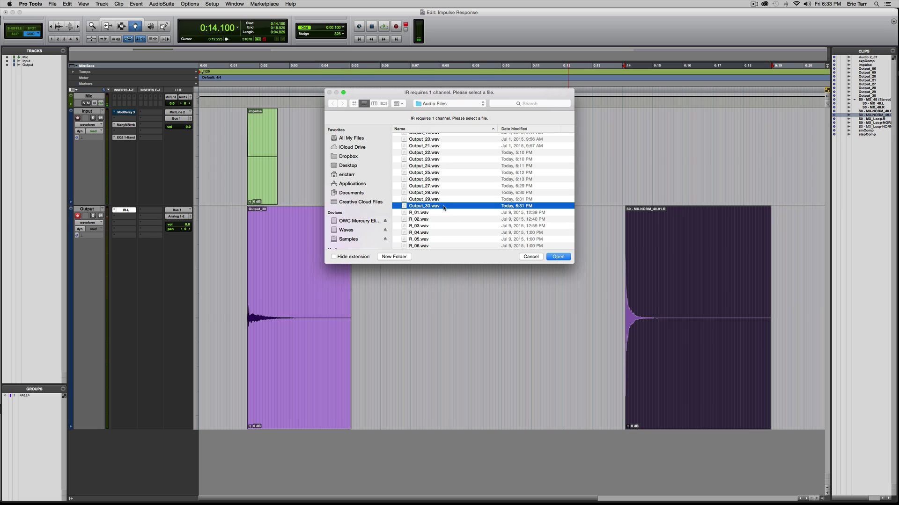
left_click(557, 256)
Play the snare through the Output_30 reverb, restarting once, then stop playback
key("space")
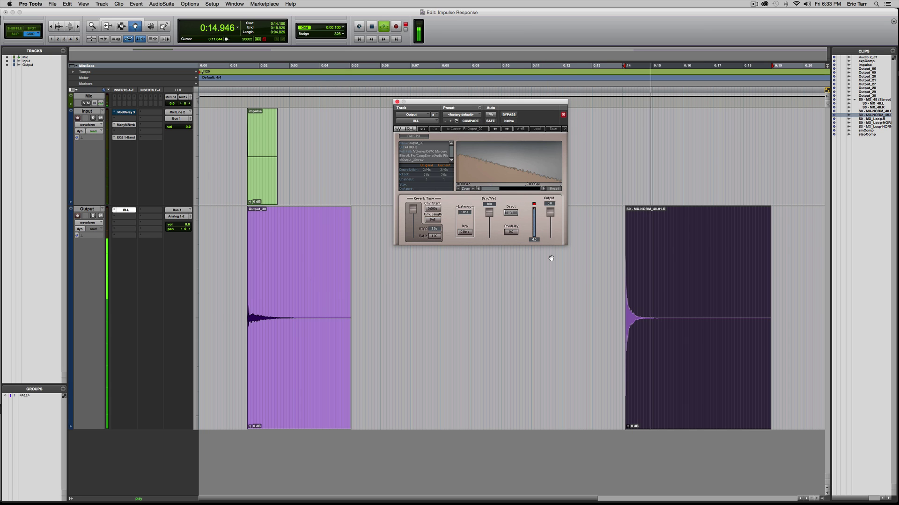
key("space")
key("space")
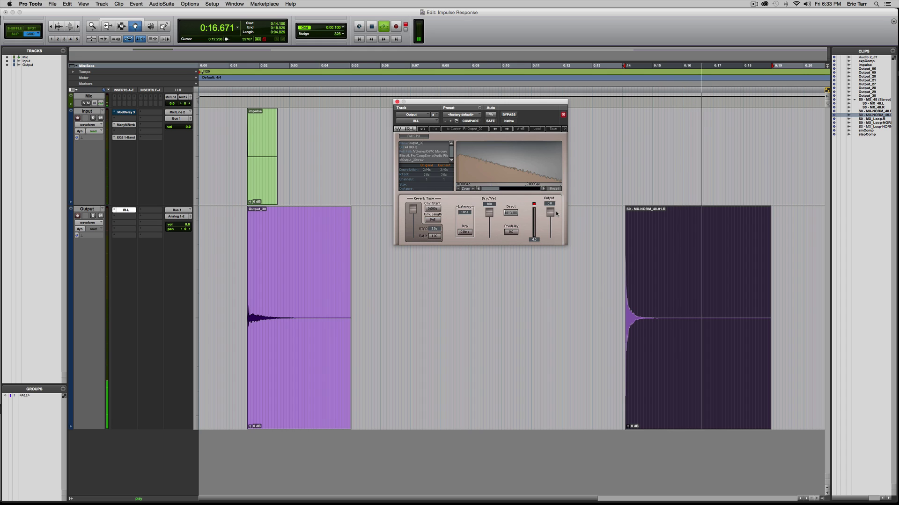
key("space")
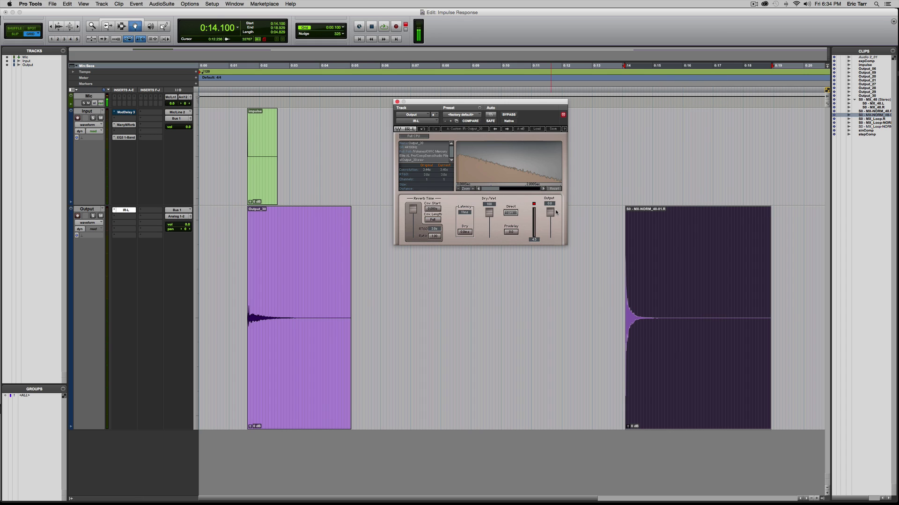